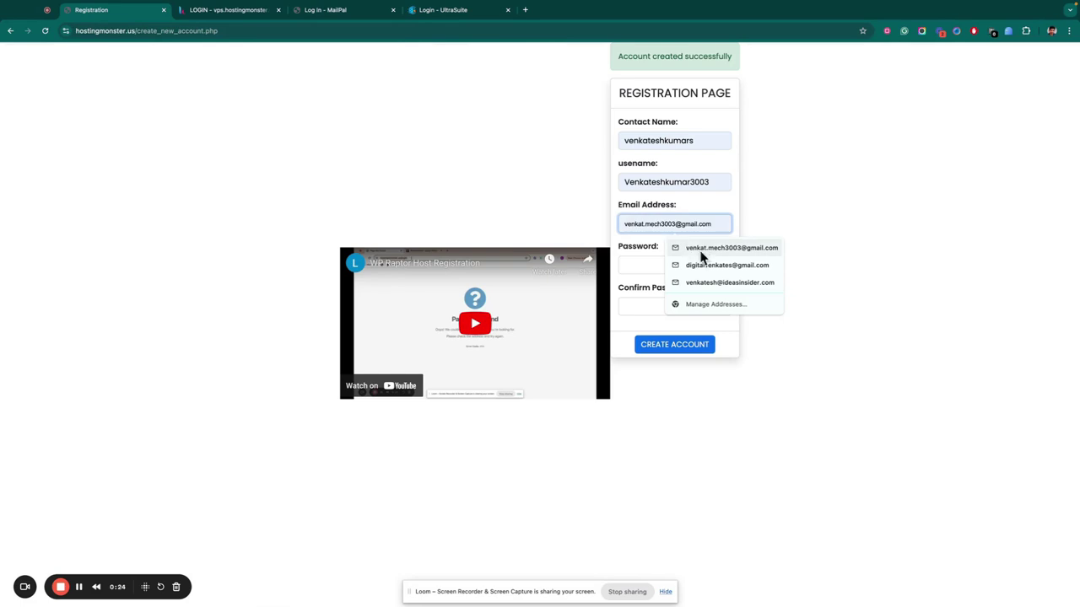
# Fill in the saved e-mail address and shorten the username by deleting its 'kumar' part.
pyautogui.doubleClick(679, 179)
pyautogui.click(710, 180)
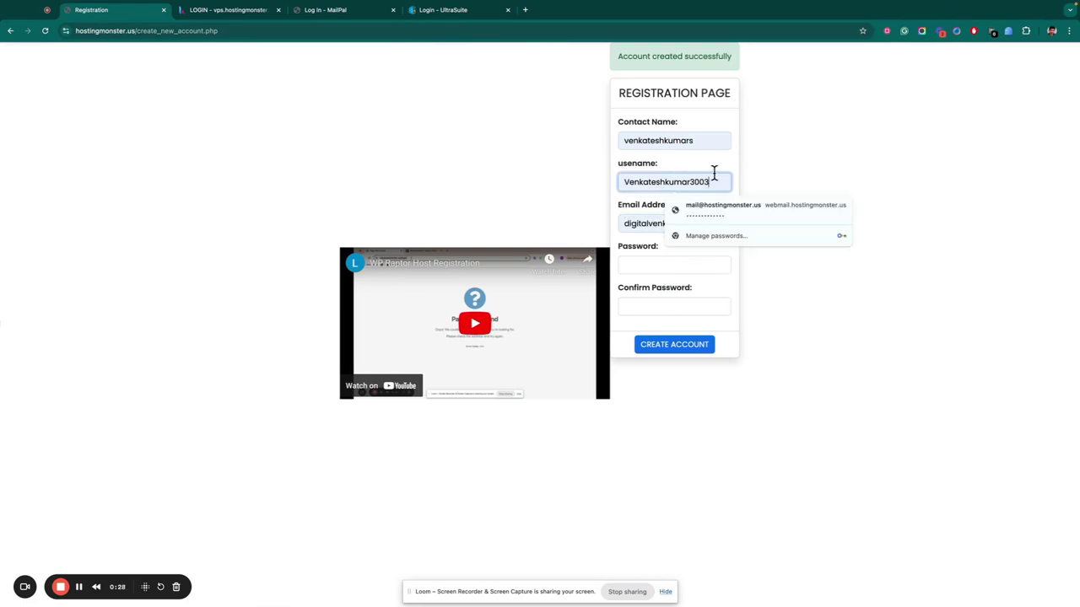
pyautogui.moveTo(689, 179); pyautogui.dragTo(662, 186)
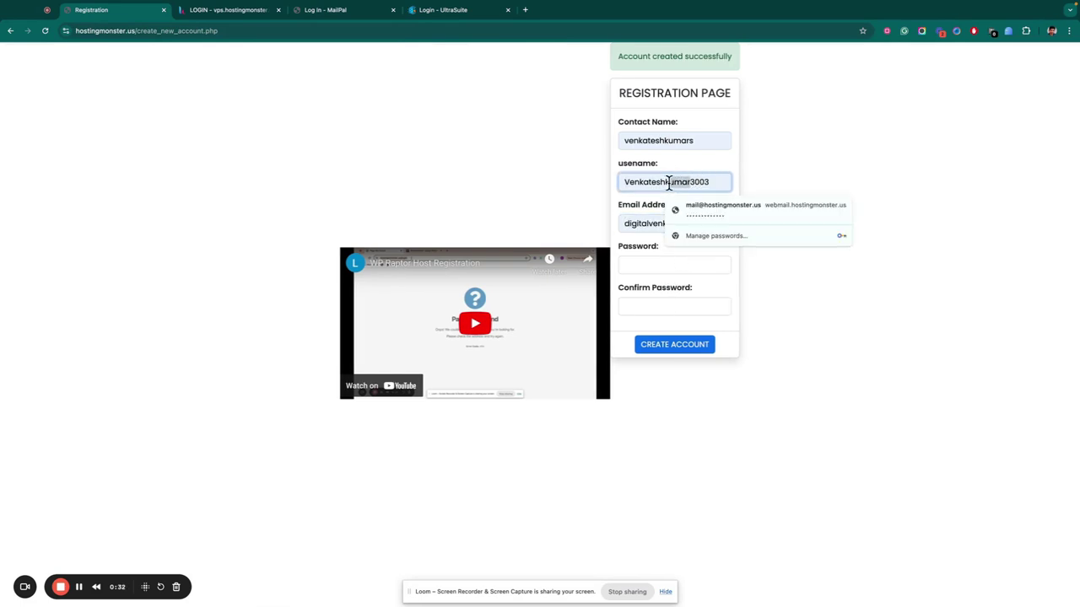
pyautogui.press('BackSpace')
pyautogui.hotkey('ctrl', 'a')
pyautogui.hotkey('ctrl', 'c')
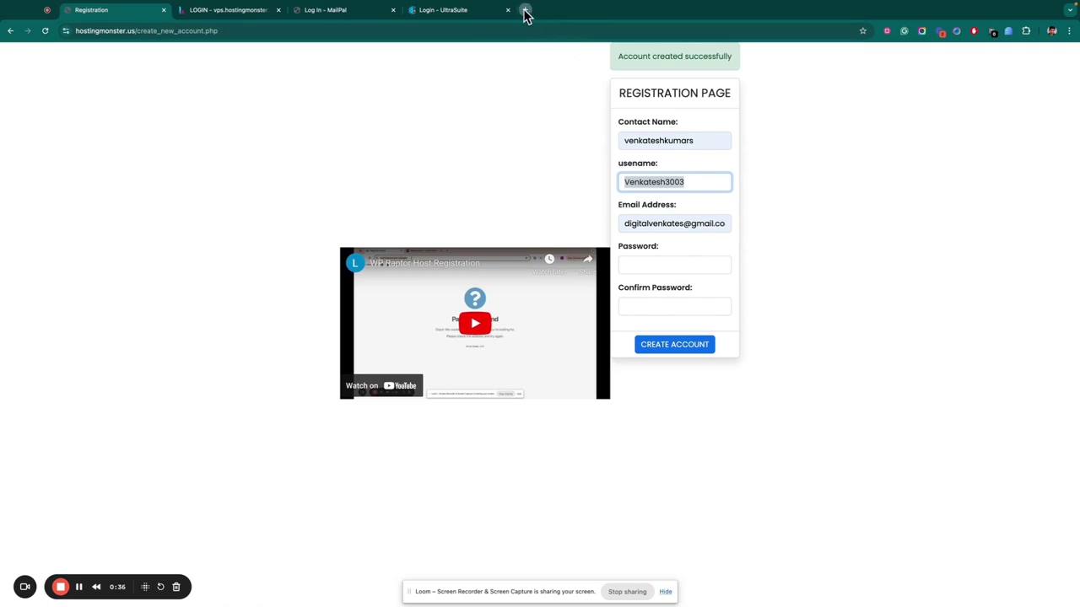
# Load WordCounter in a new tab and paste the shortened username into its editor.
pyautogui.click(524, 9)
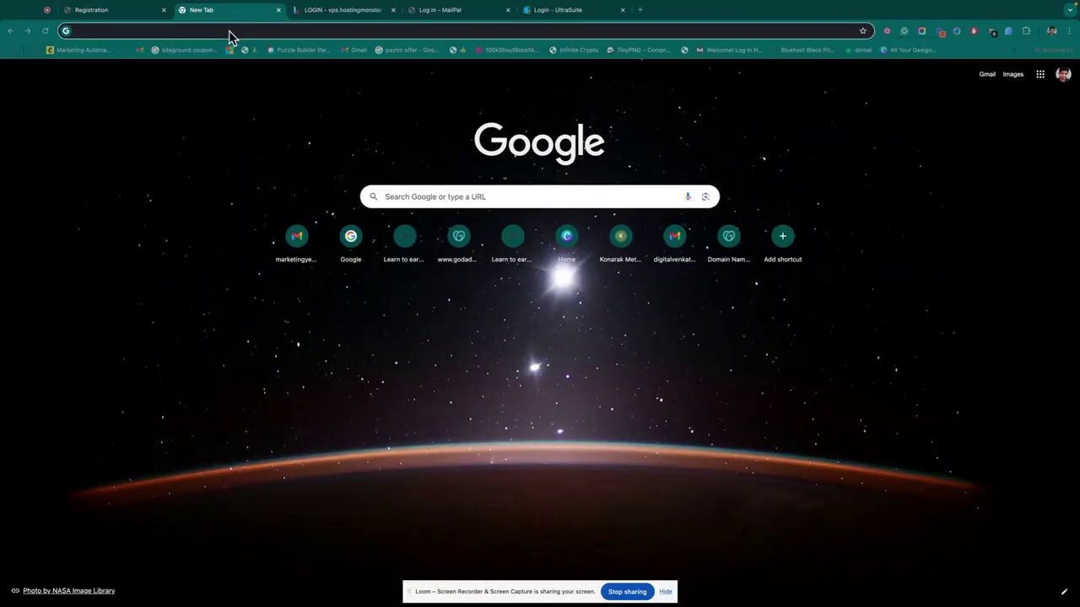
pyautogui.click(228, 30)
pyautogui.write('wor')
pyautogui.press('Return')
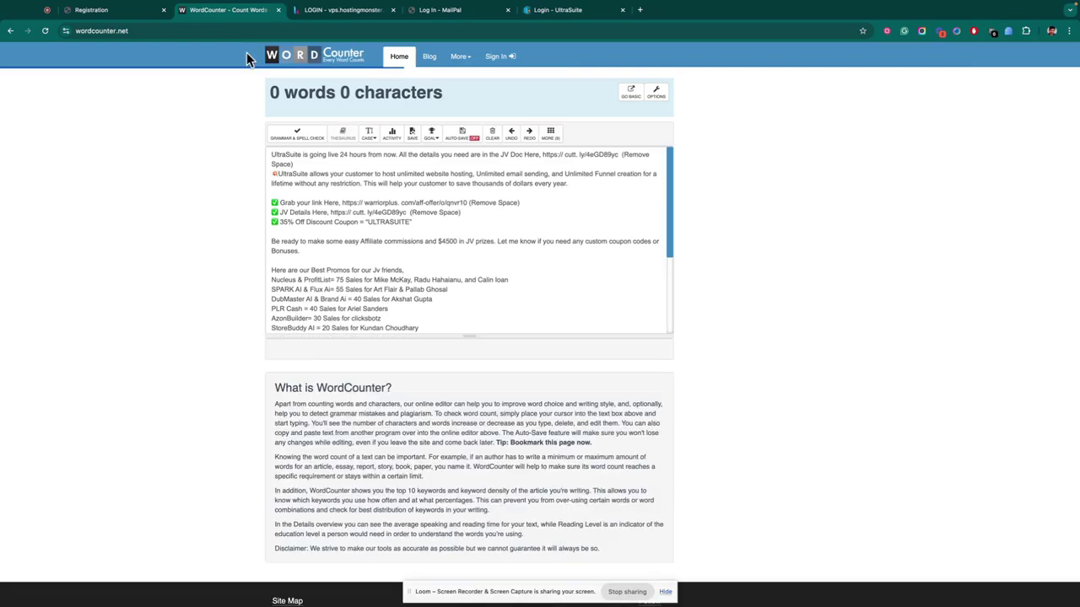
pyautogui.click(76, 10)
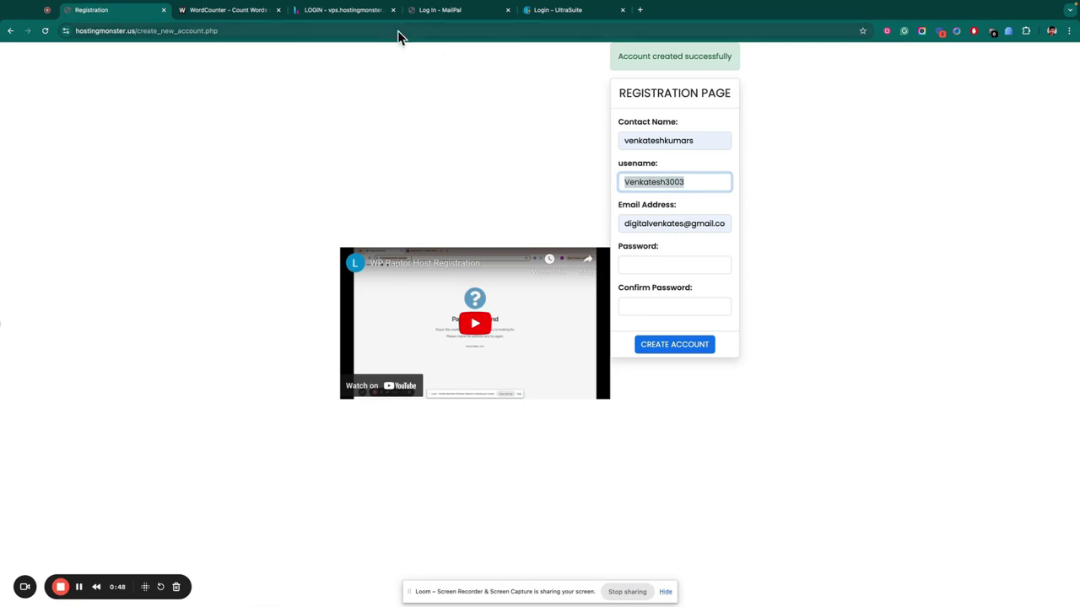
pyautogui.click(227, 10)
pyautogui.click(345, 166)
pyautogui.hotkey('ctrl', 'v')
pyautogui.click(126, 10)
# Enter the password and its confirmation, then submit the Hosting Monster registration form.
pyautogui.click(696, 266)
pyautogui.moveTo(628, 183); pyautogui.dragTo(708, 181)
pyautogui.moveTo(622, 184); pyautogui.dragTo(701, 181)
pyautogui.click(538, 207)
pyautogui.click(643, 266)
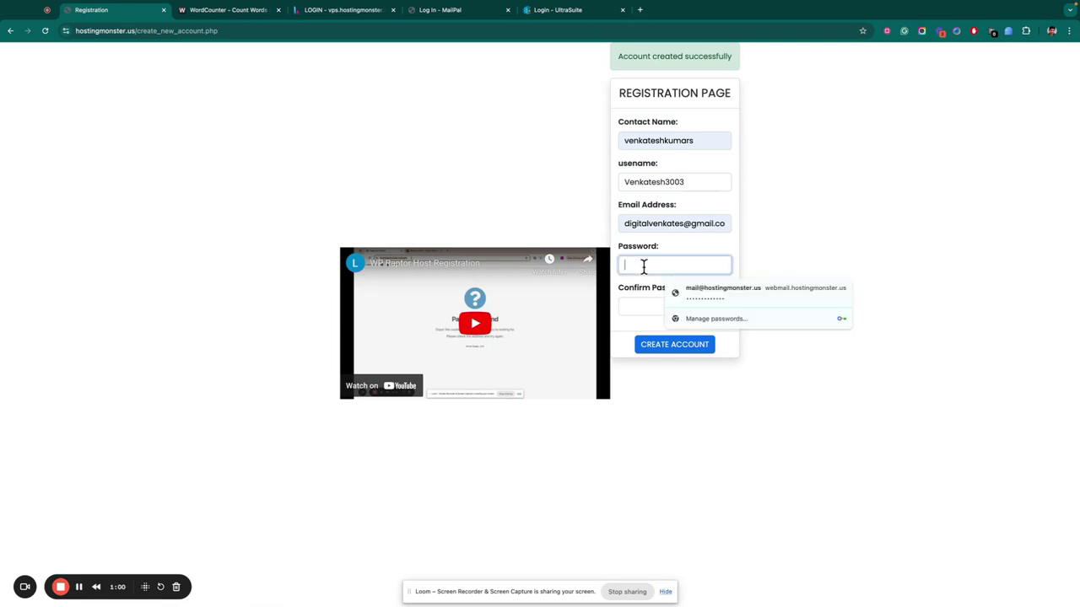
pyautogui.doubleClick(646, 181)
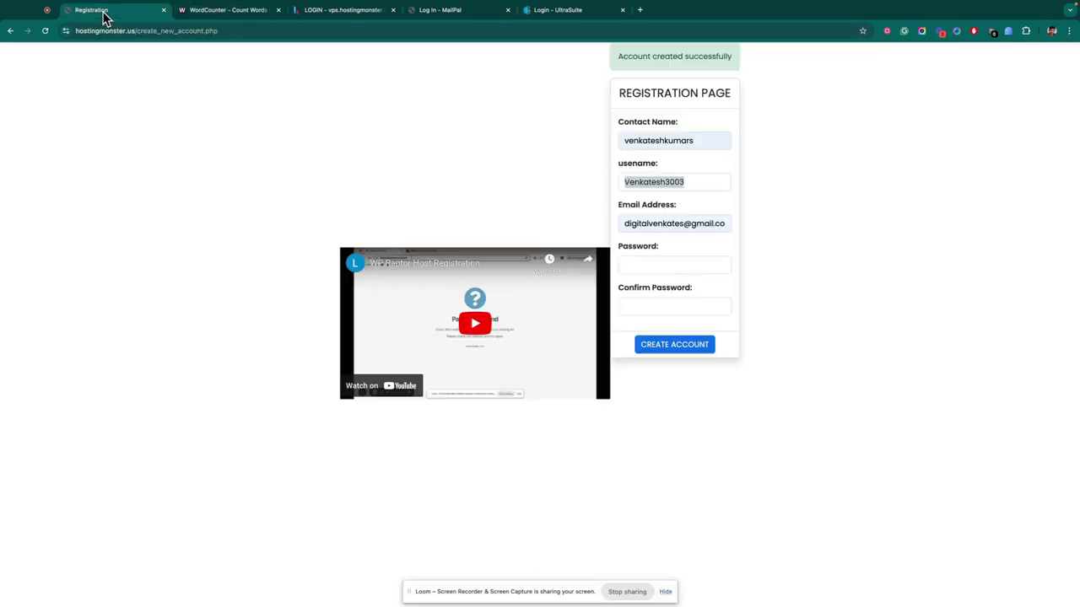
pyautogui.click(694, 268)
pyautogui.write('ab')
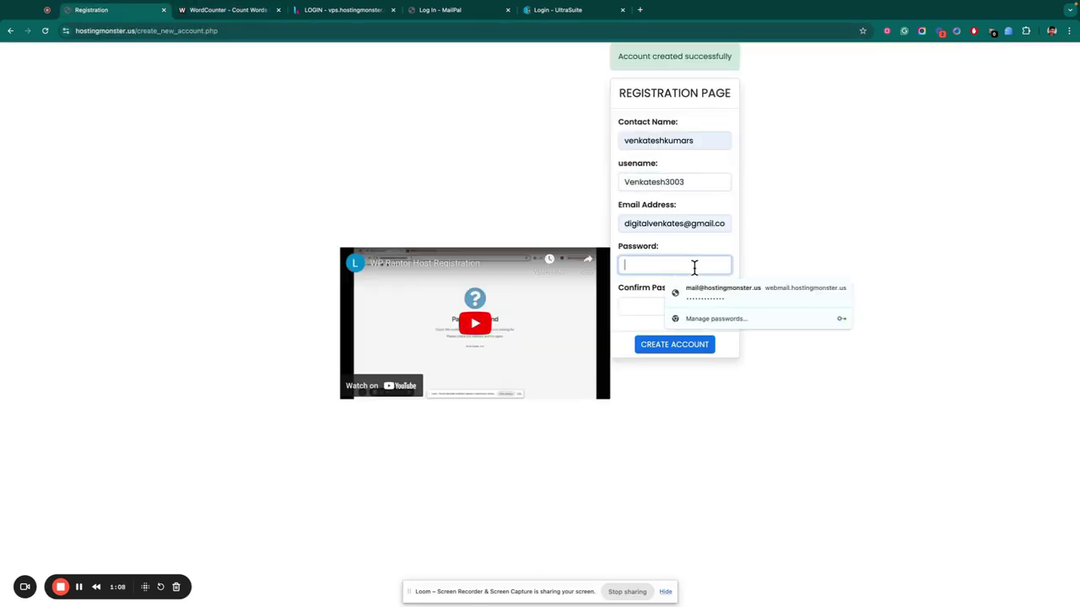
pyautogui.click(715, 306)
pyautogui.write('a')
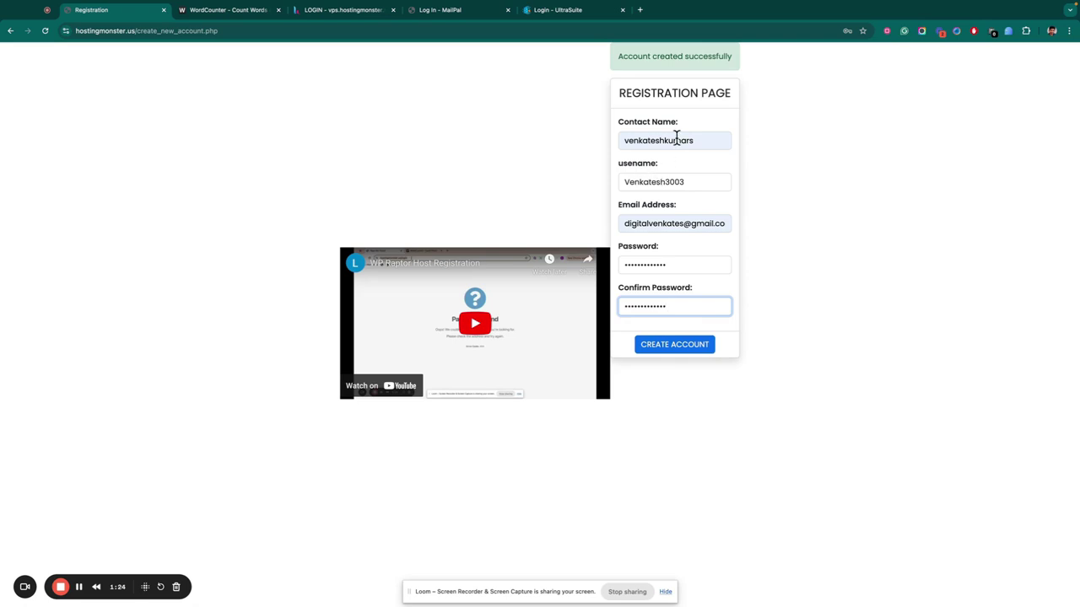
pyautogui.click(687, 351)
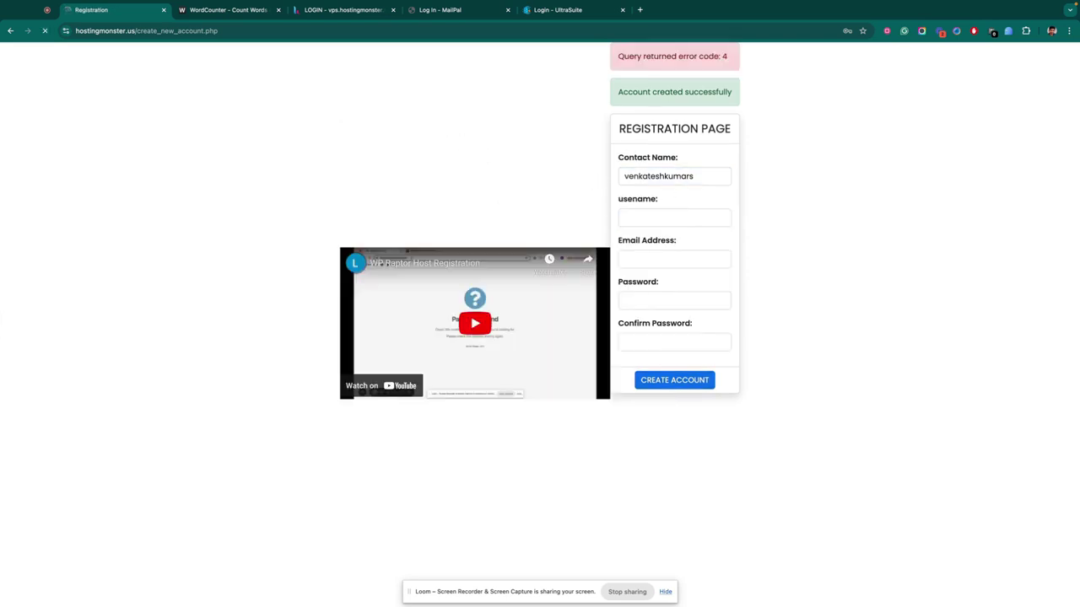
# Log in to Hestia Control Panel using the saved username suggestion and password.
pyautogui.click(240, 12)
pyautogui.doubleClick(330, 160)
pyautogui.click(342, 10)
pyautogui.click(148, 143)
pyautogui.click(169, 168)
pyautogui.click(113, 169)
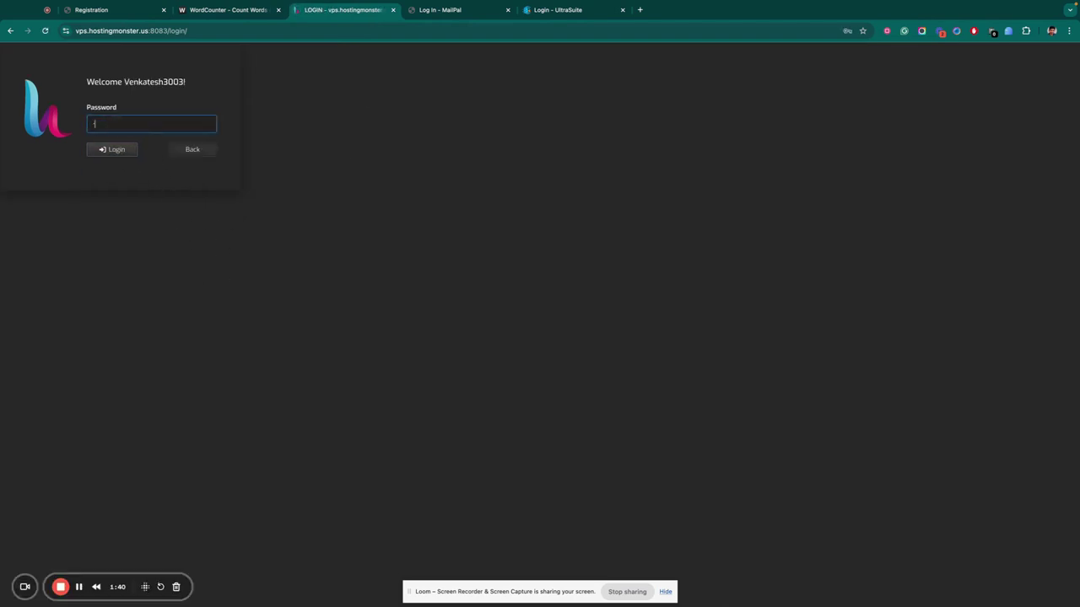
pyautogui.click(99, 152)
# Dismiss the save-password prompt and close the registration tab.
pyautogui.click(110, 11)
pyautogui.click(297, 11)
pyautogui.click(846, 175)
pyautogui.click(149, 10)
pyautogui.click(163, 9)
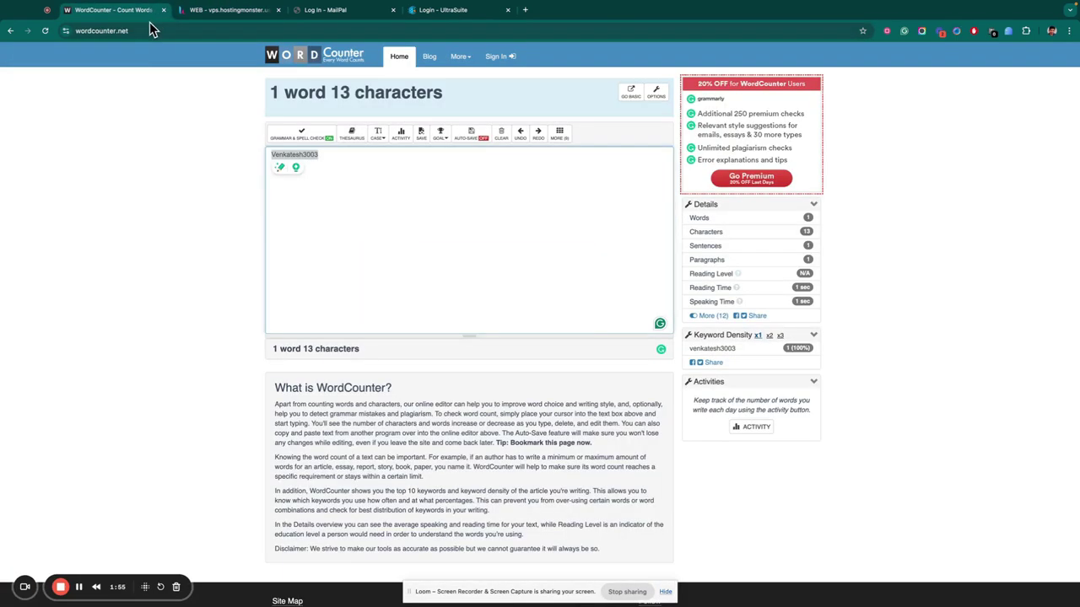
# Replace the username's capital first letter in the WordCounter editor with 'v'.
pyautogui.click(295, 193)
pyautogui.doubleClick(321, 156)
pyautogui.moveTo(275, 157); pyautogui.dragTo(331, 162)
pyautogui.write('v')
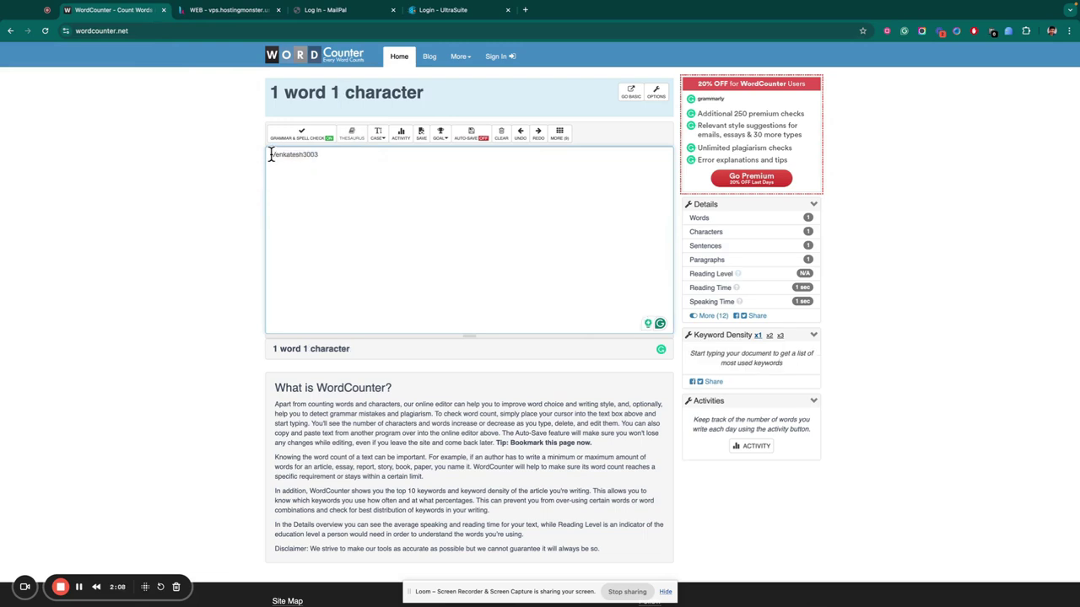
pyautogui.click(255, 11)
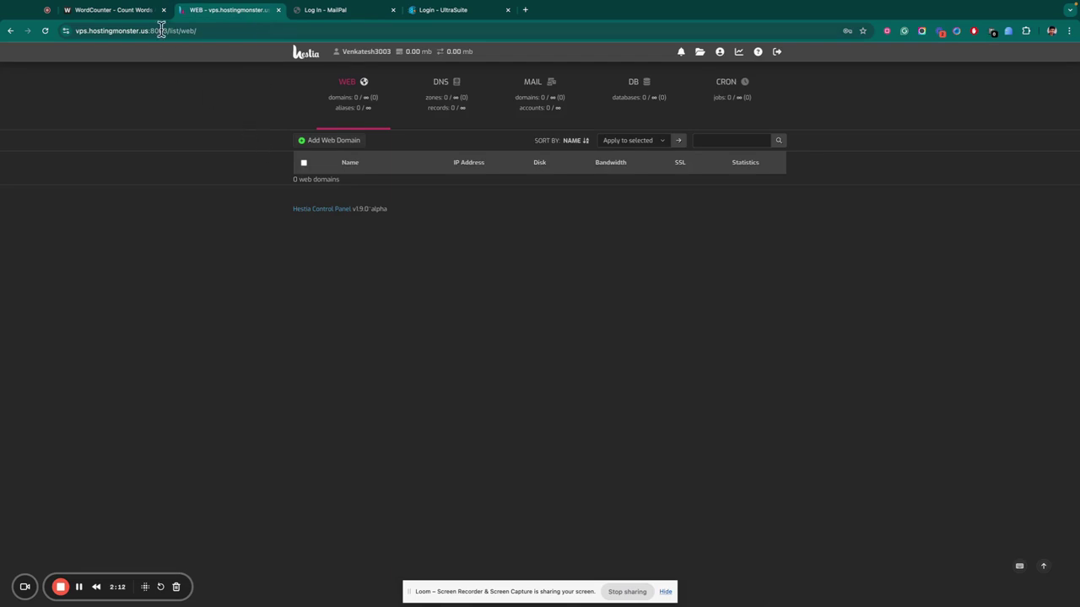
# Close WordCounter and add web domain ideainsider.com with DNS support enabled.
pyautogui.click(150, 12)
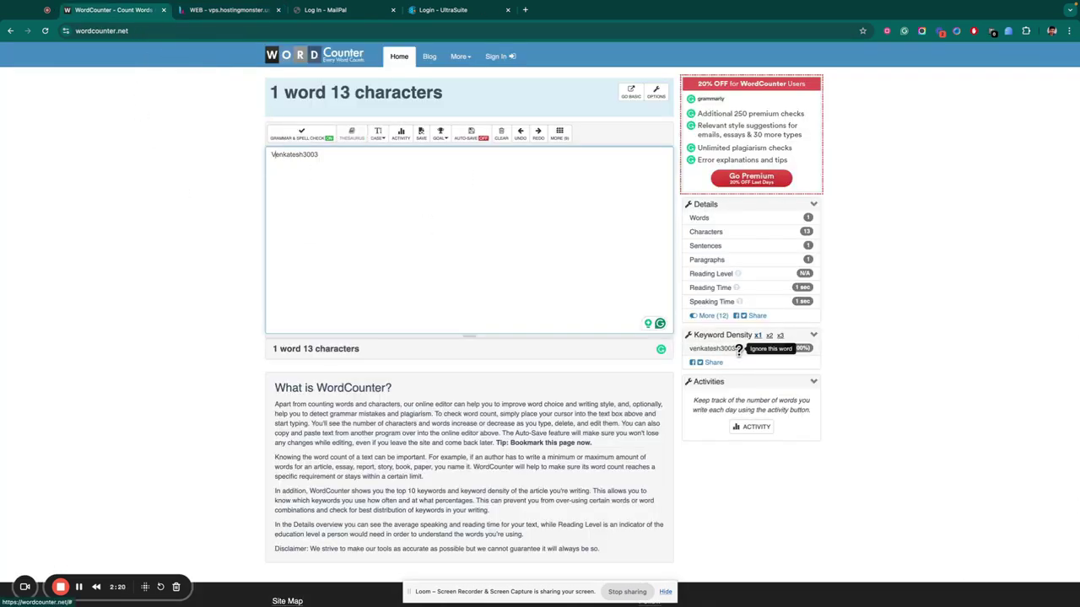
pyautogui.click(163, 10)
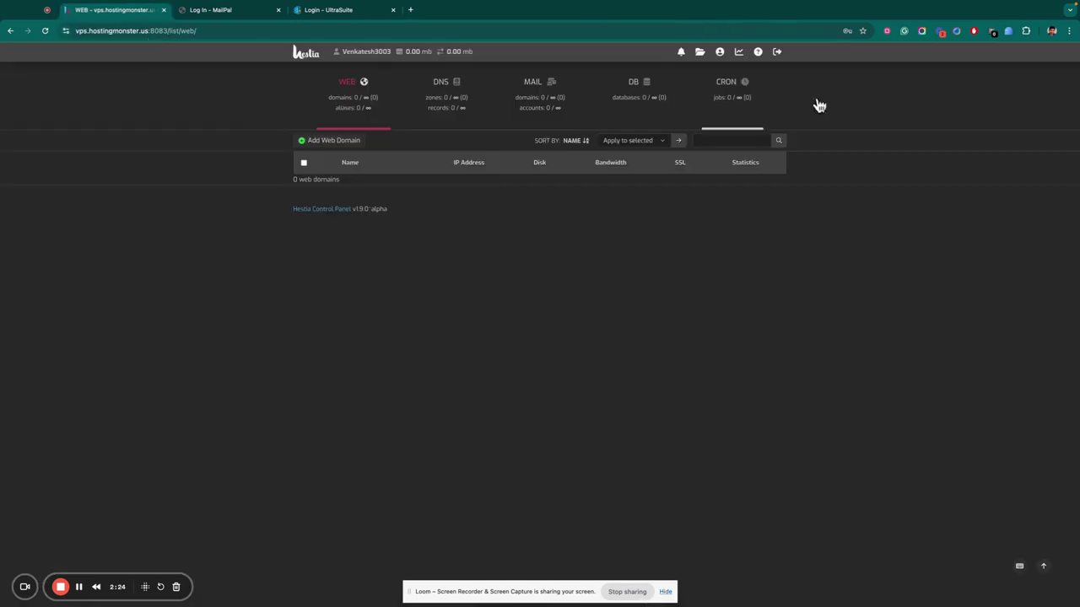
pyautogui.click(338, 142)
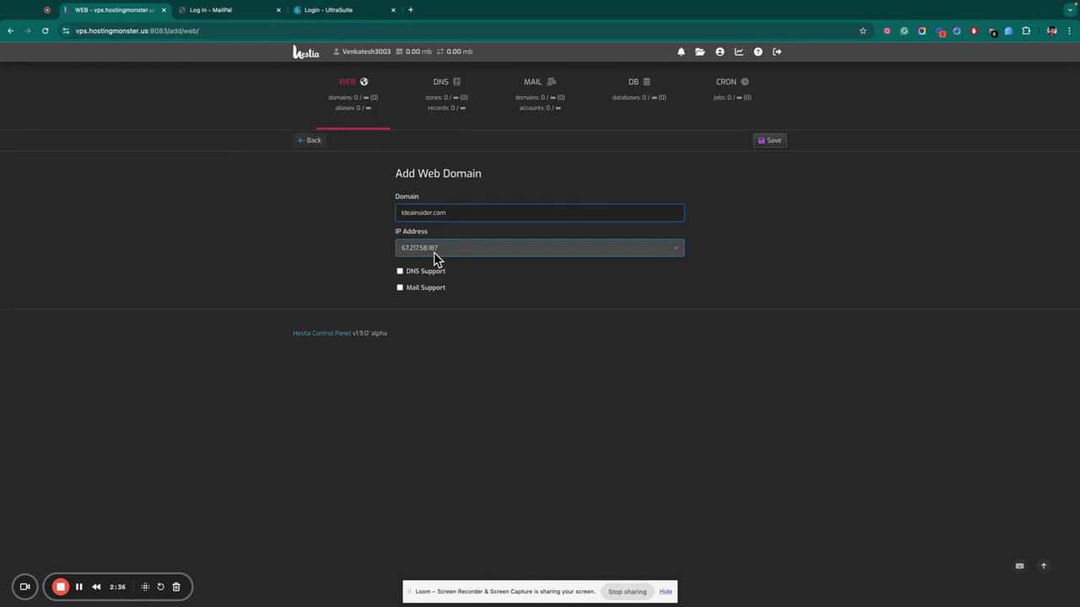
pyautogui.press('Tab')
pyautogui.click(400, 271)
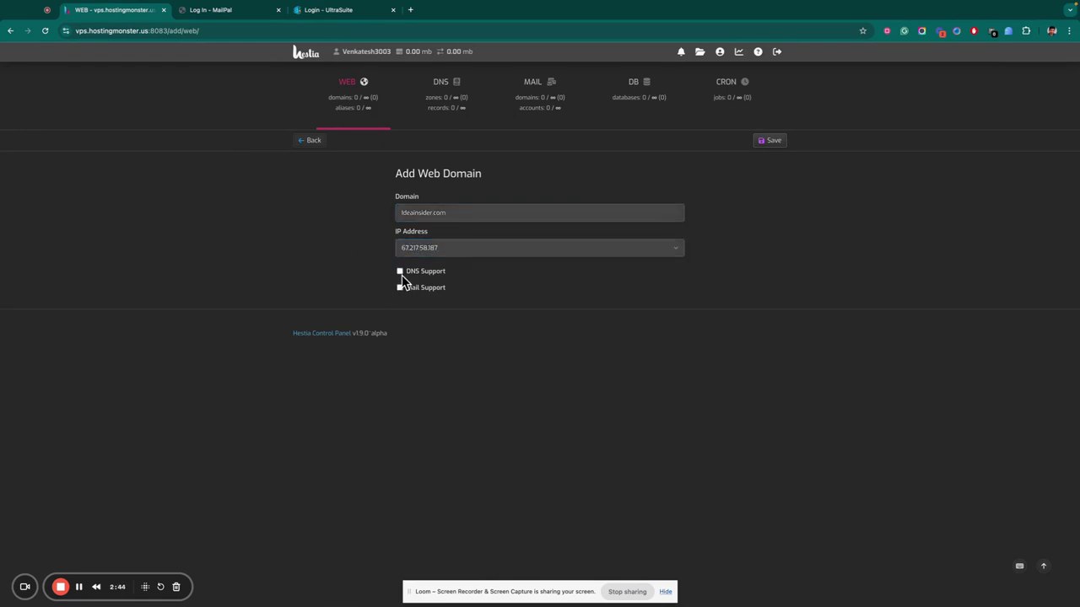
pyautogui.click(768, 142)
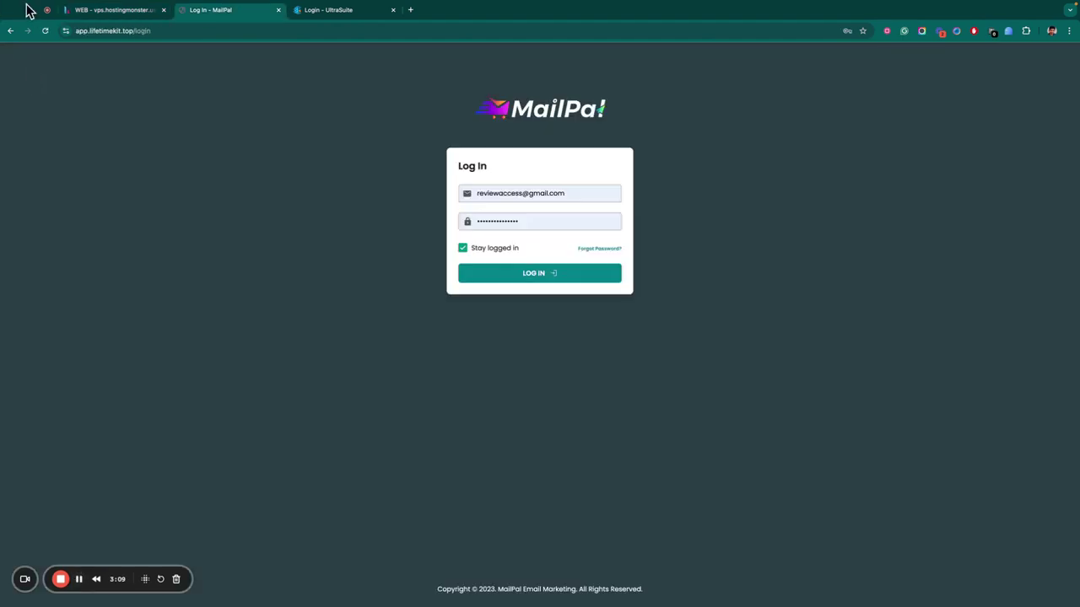
pyautogui.click(102, 9)
pyautogui.doubleClick(552, 180)
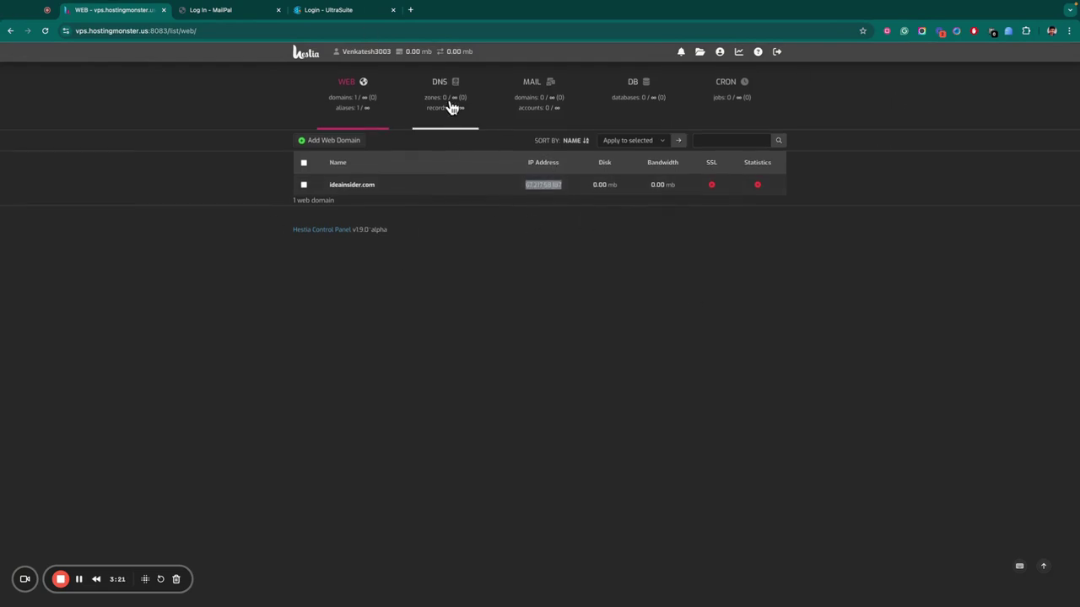
pyautogui.click(355, 185)
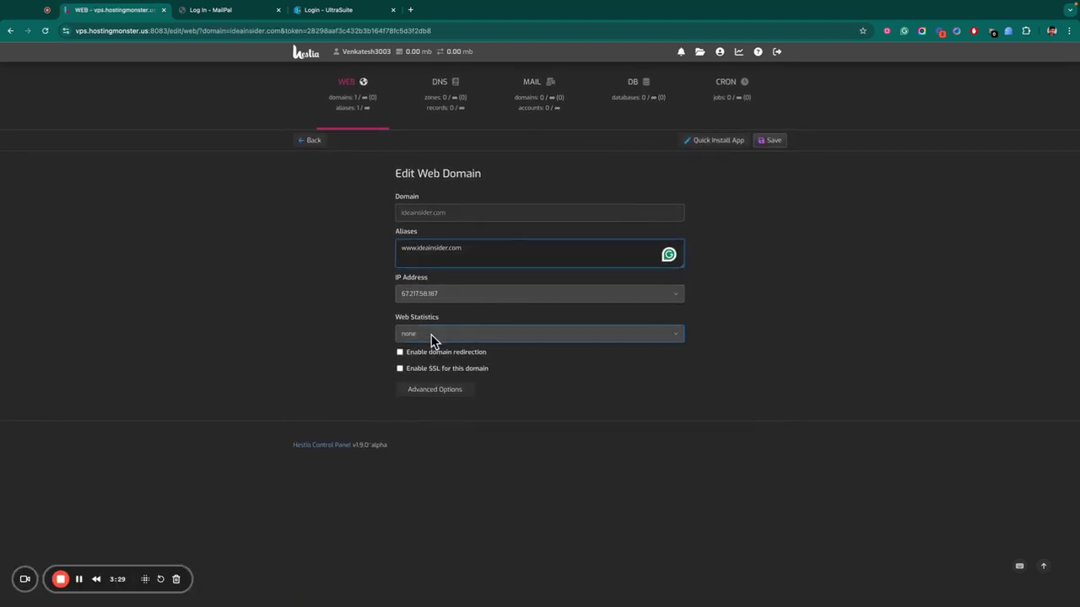
pyautogui.click(433, 335)
pyautogui.click(352, 339)
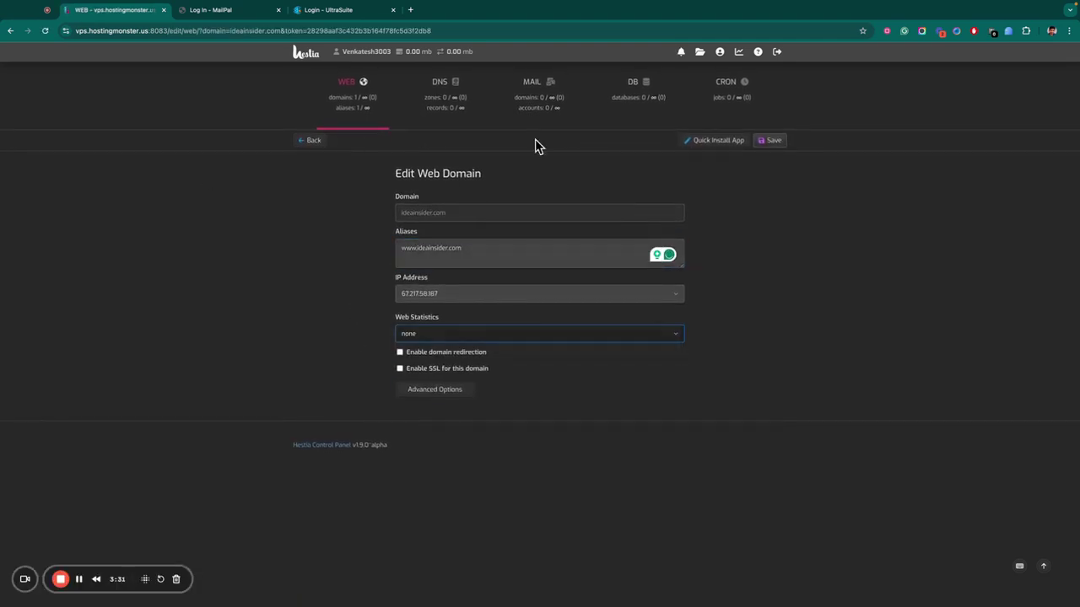
pyautogui.click(328, 141)
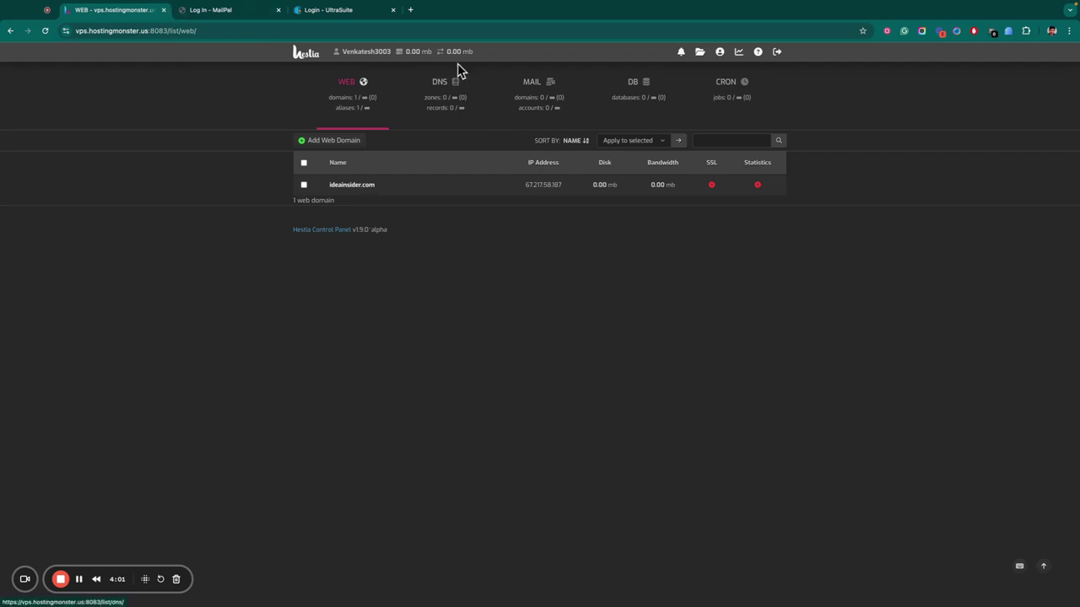
# Sign in to MailPal with the saved login and go from Dashboard to Campaigns.
pyautogui.click(163, 9)
pyautogui.click(591, 193)
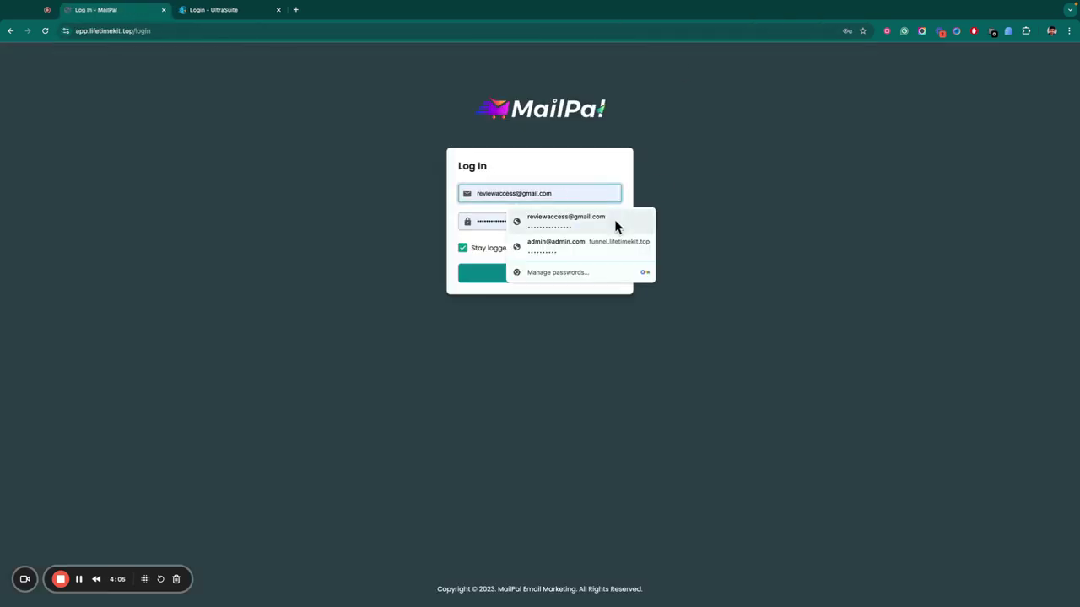
pyautogui.click(530, 245)
pyautogui.click(127, 34)
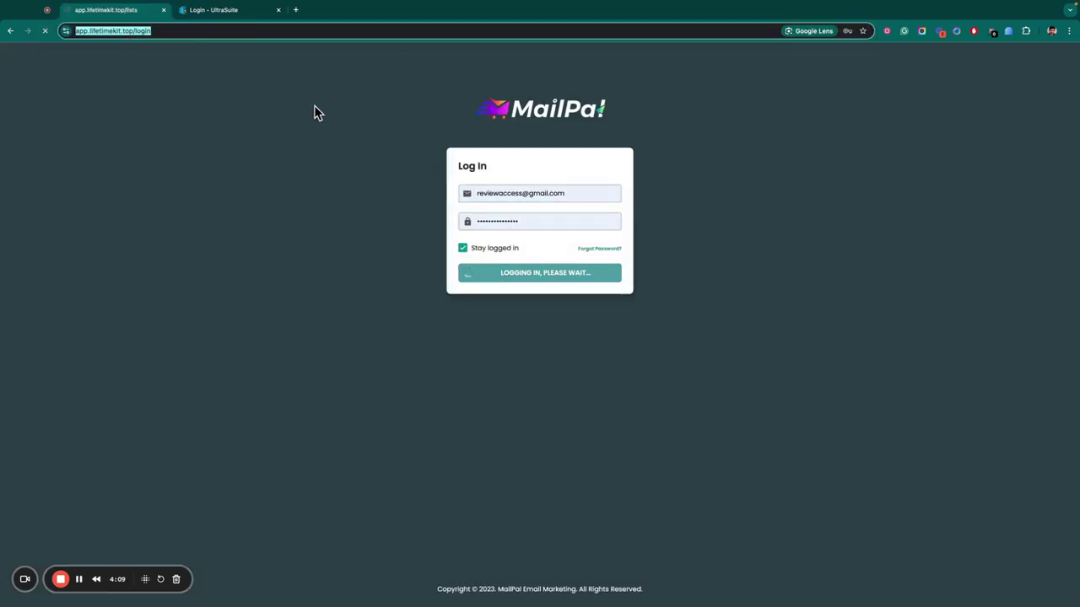
pyautogui.click(151, 31)
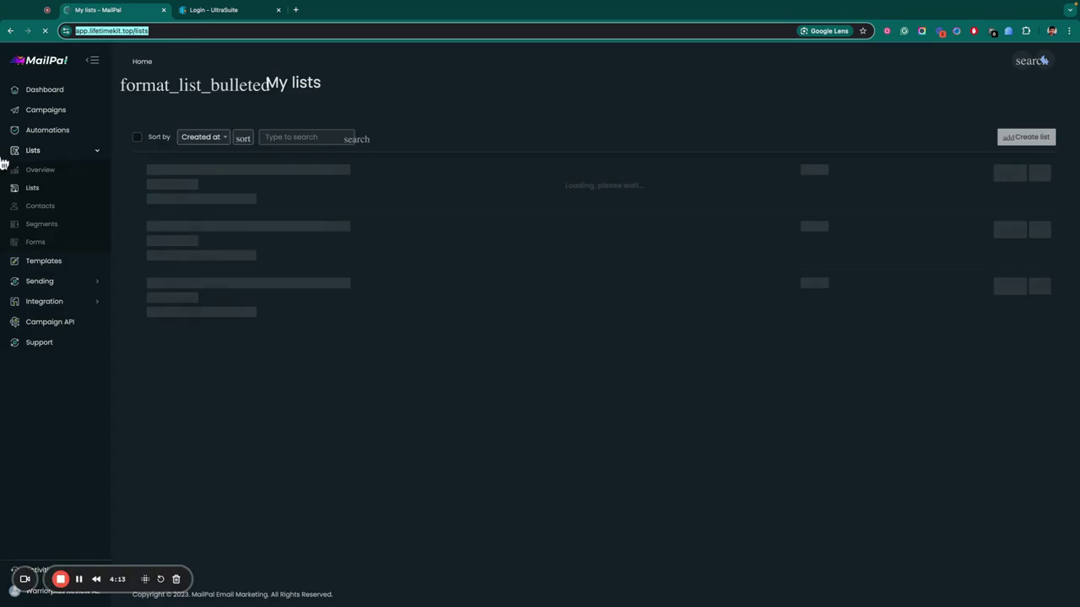
pyautogui.click(61, 93)
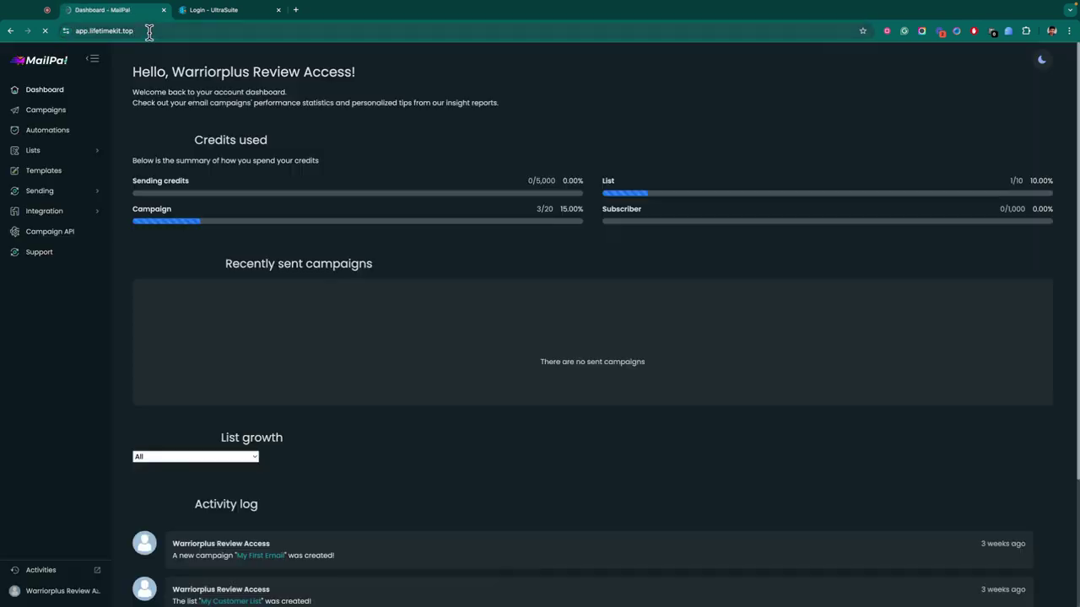
pyautogui.click(64, 113)
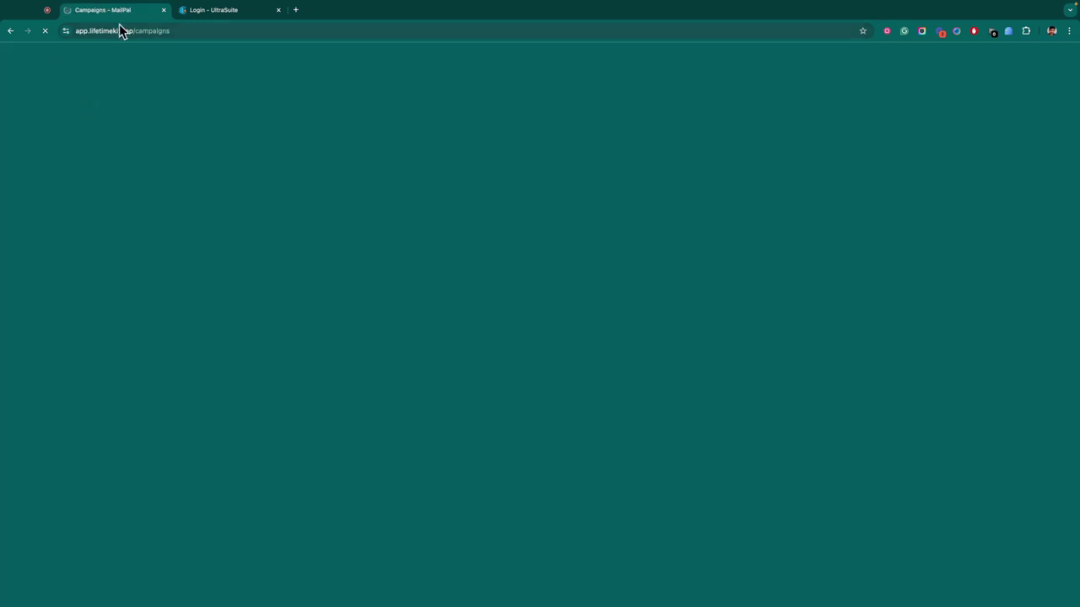
pyautogui.click(120, 31)
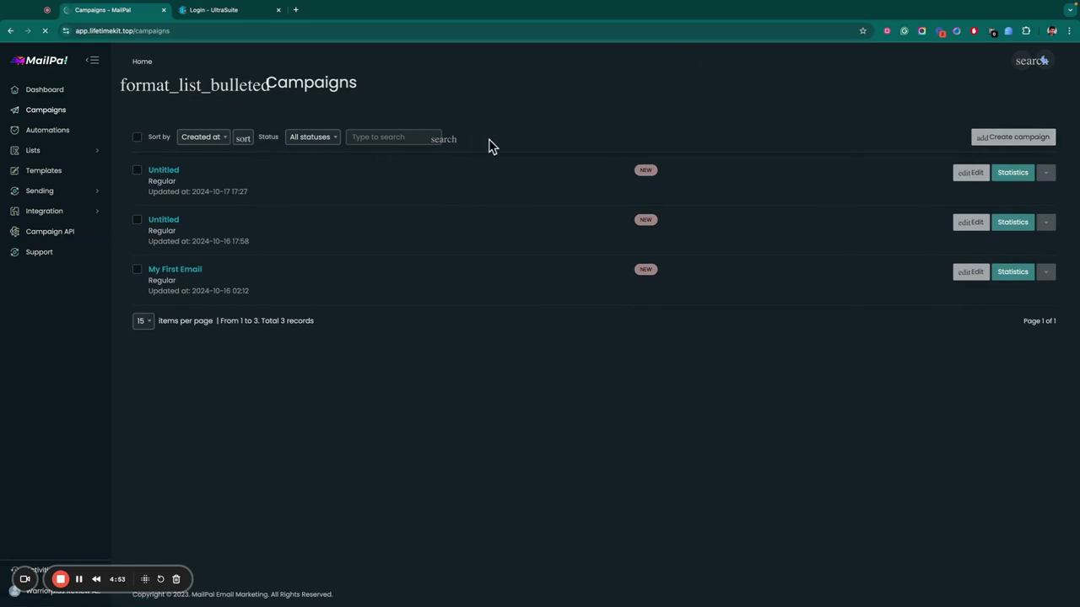
# Create a new campaign with My Customer List as its recipients.
pyautogui.click(122, 30)
pyautogui.click(229, 61)
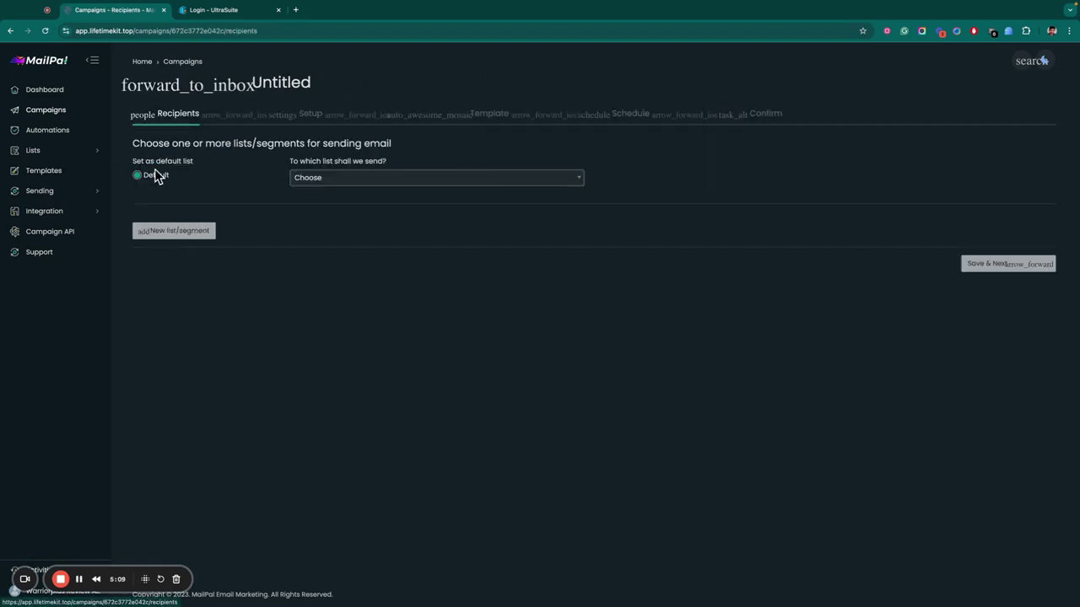
pyautogui.click(970, 263)
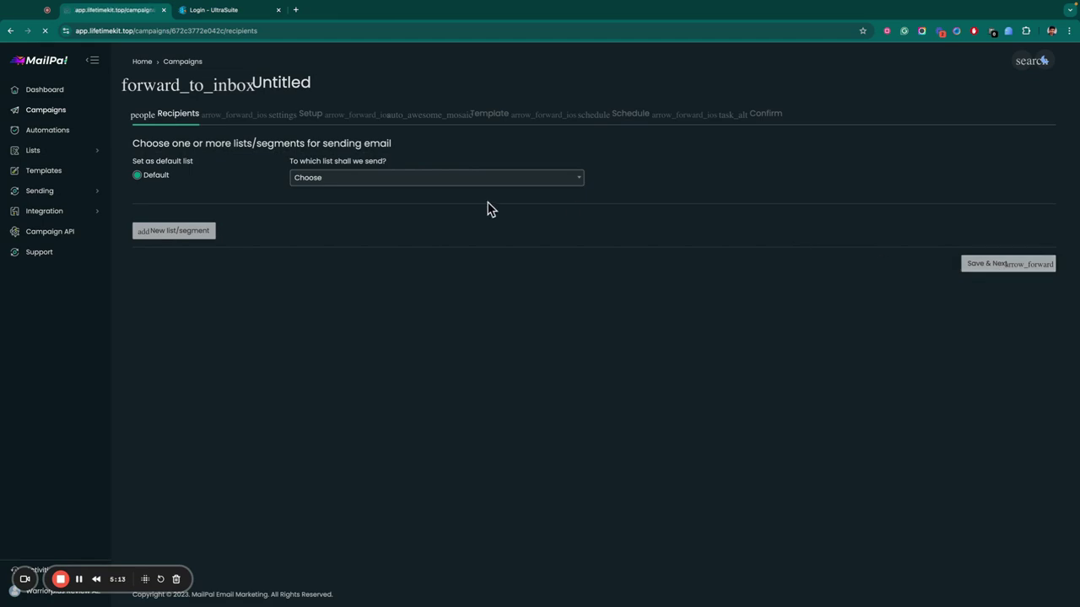
pyautogui.click(312, 242)
pyautogui.click(367, 272)
pyautogui.click(978, 338)
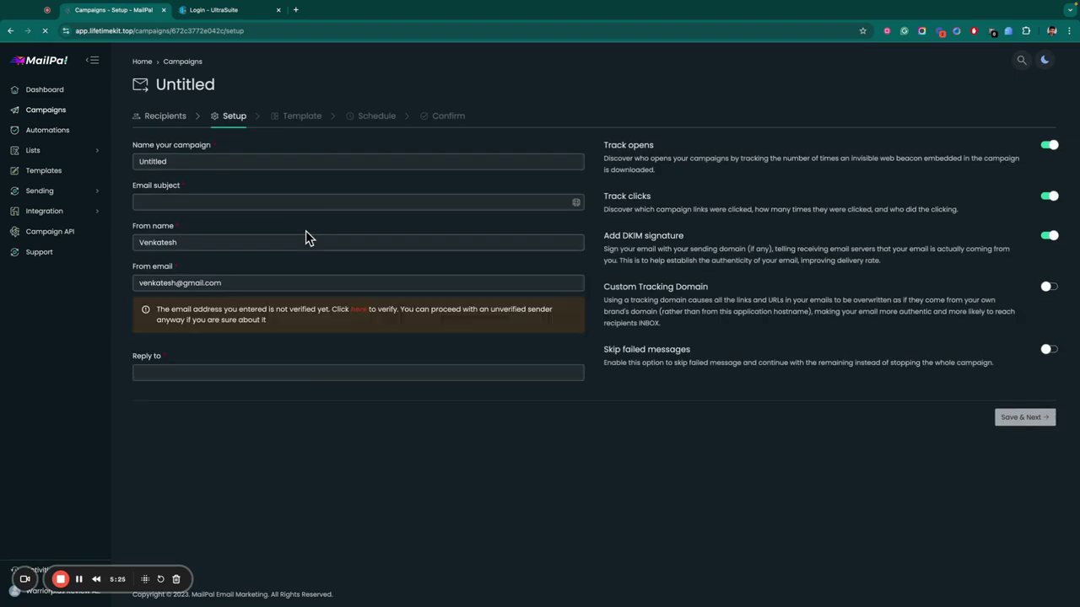
# Name the campaign First, set subject 'Full subject' and a reply-to address, then continue.
pyautogui.doubleClick(209, 163)
pyautogui.write('First')
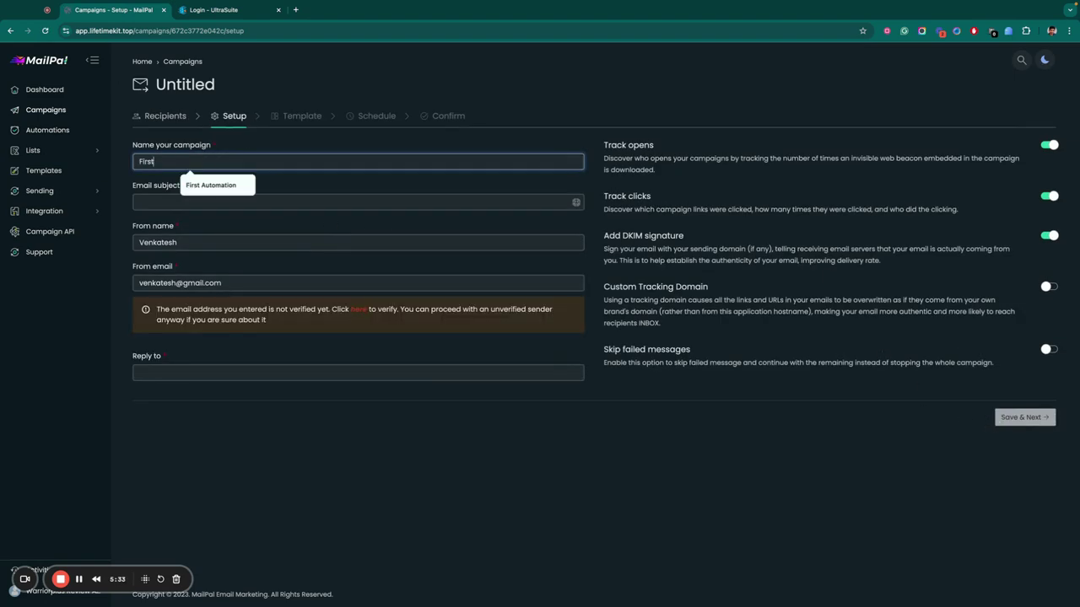
pyautogui.click(176, 196)
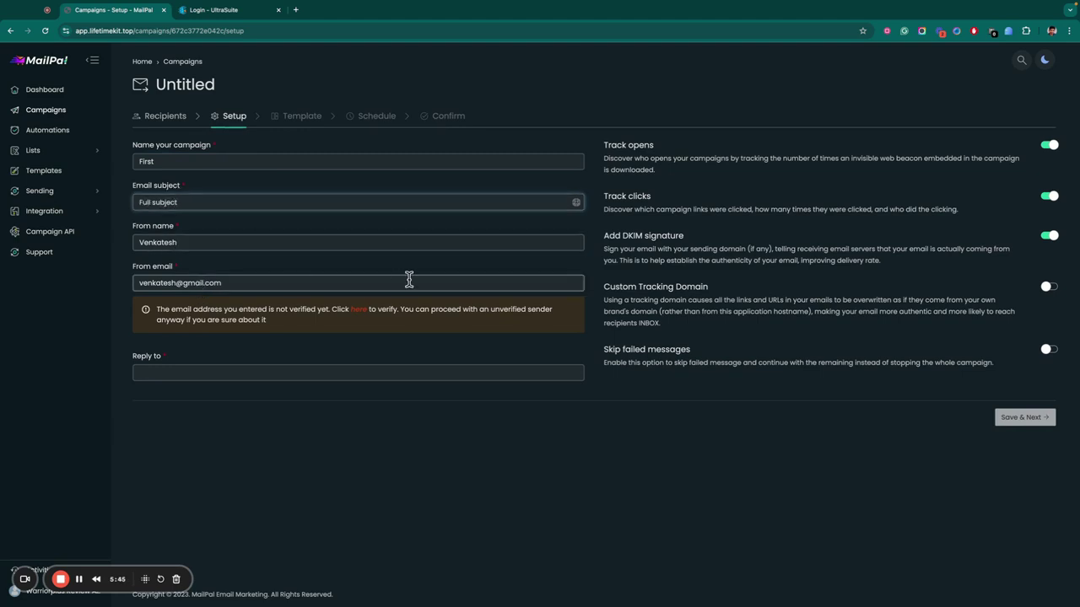
pyautogui.click(345, 370)
pyautogui.click(230, 406)
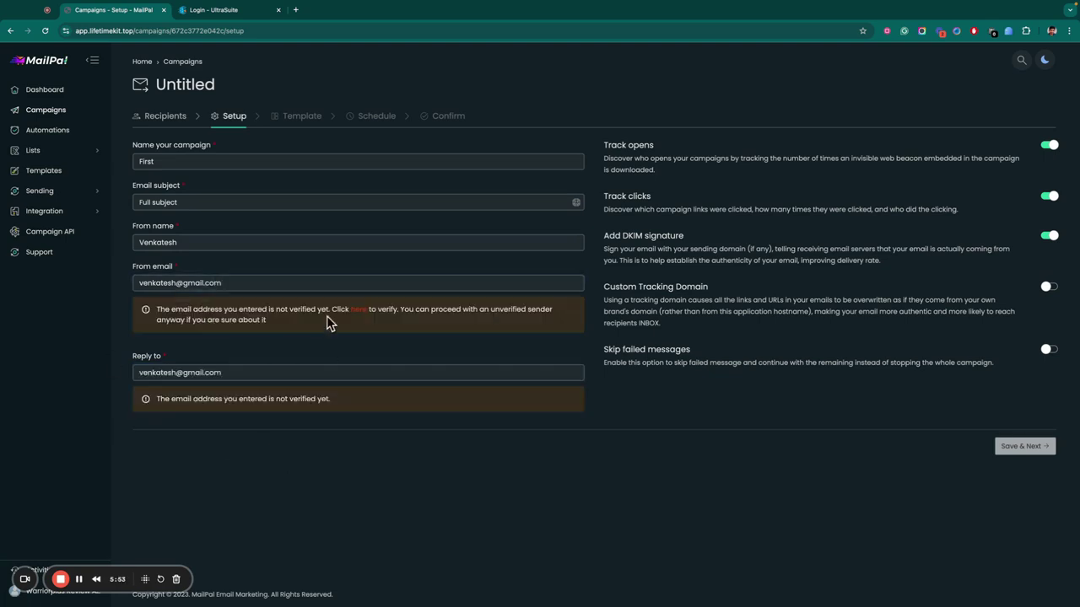
pyautogui.click(1012, 448)
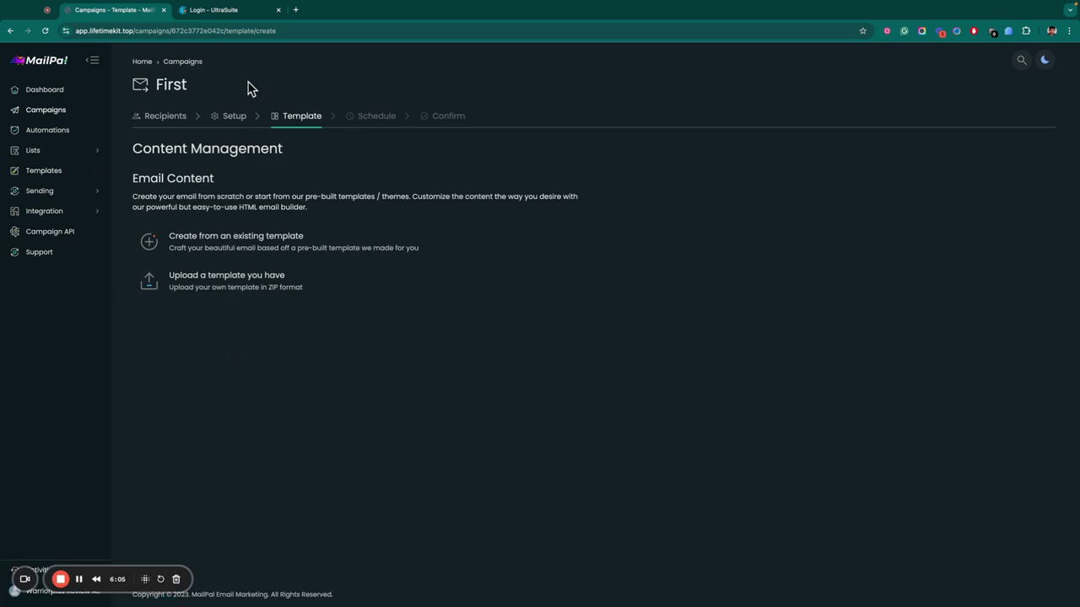
# Start from an existing template and pick the Blank layout from Basic templates.
pyautogui.moveTo(337, 234)
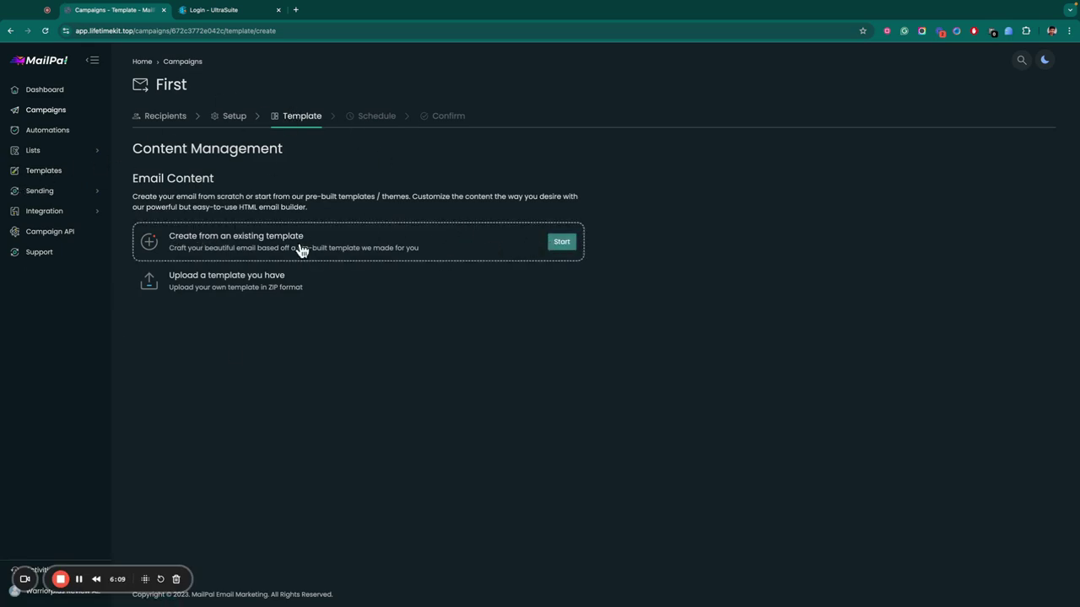
pyautogui.click(560, 241)
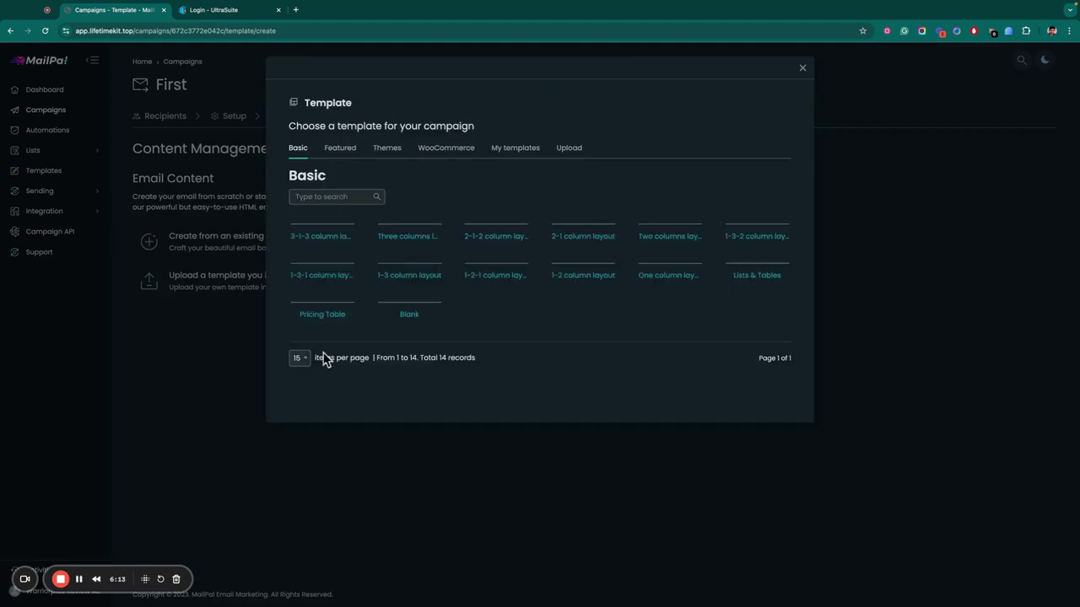
pyautogui.click(342, 152)
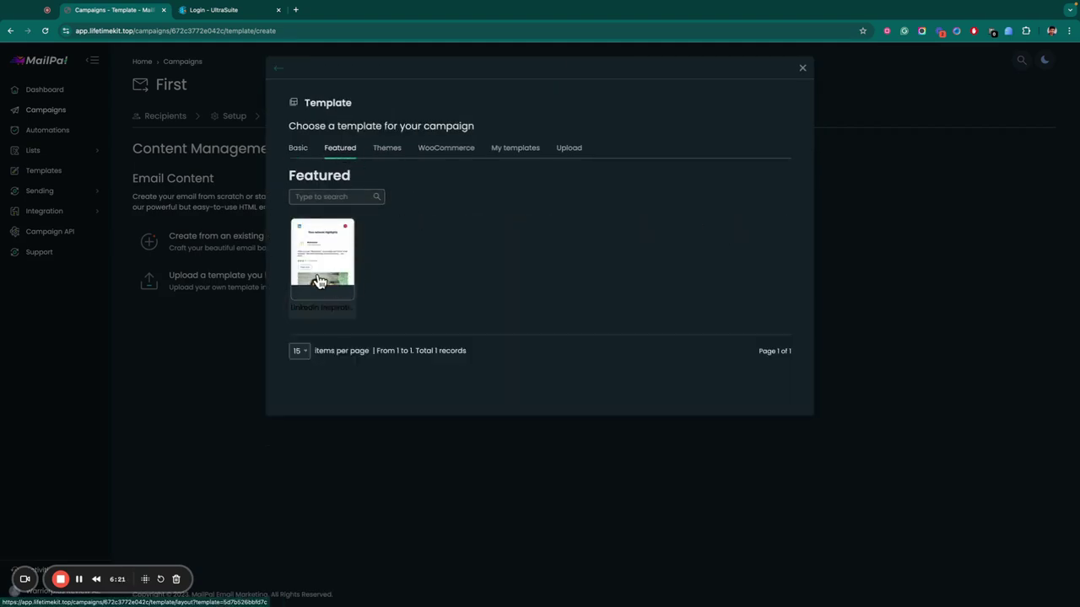
pyautogui.click(306, 157)
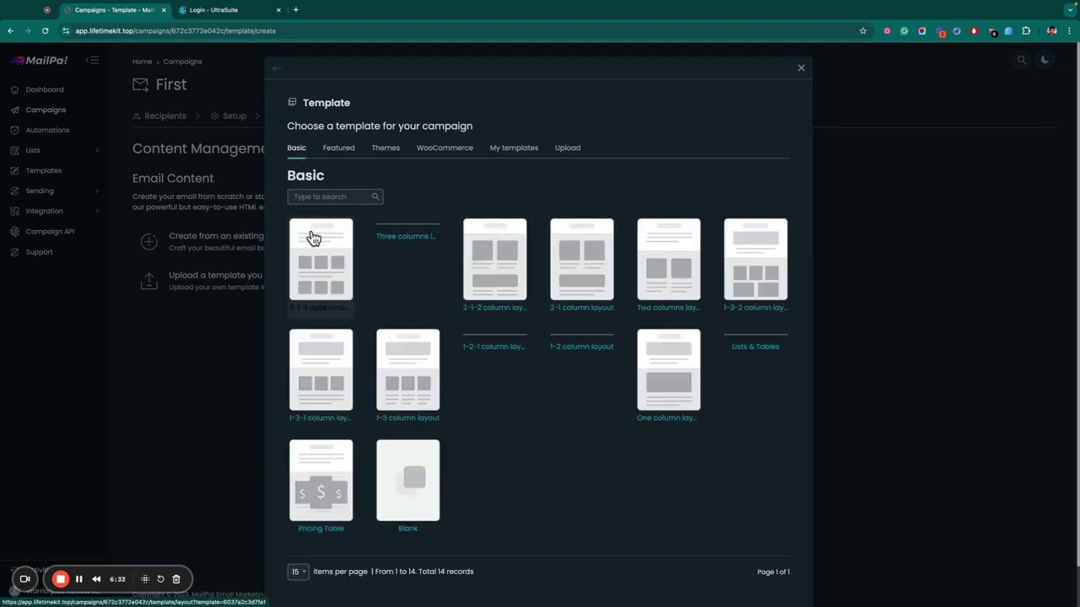
pyautogui.click(410, 490)
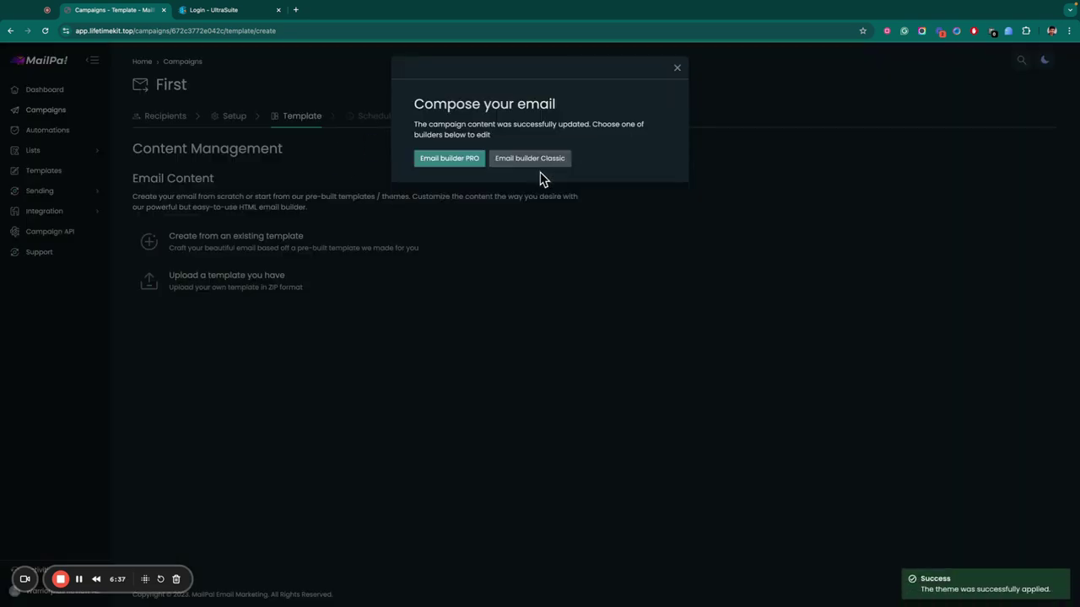
# In the Classic editor, write 'My first email' and a '=>Link' line.
pyautogui.click(496, 167)
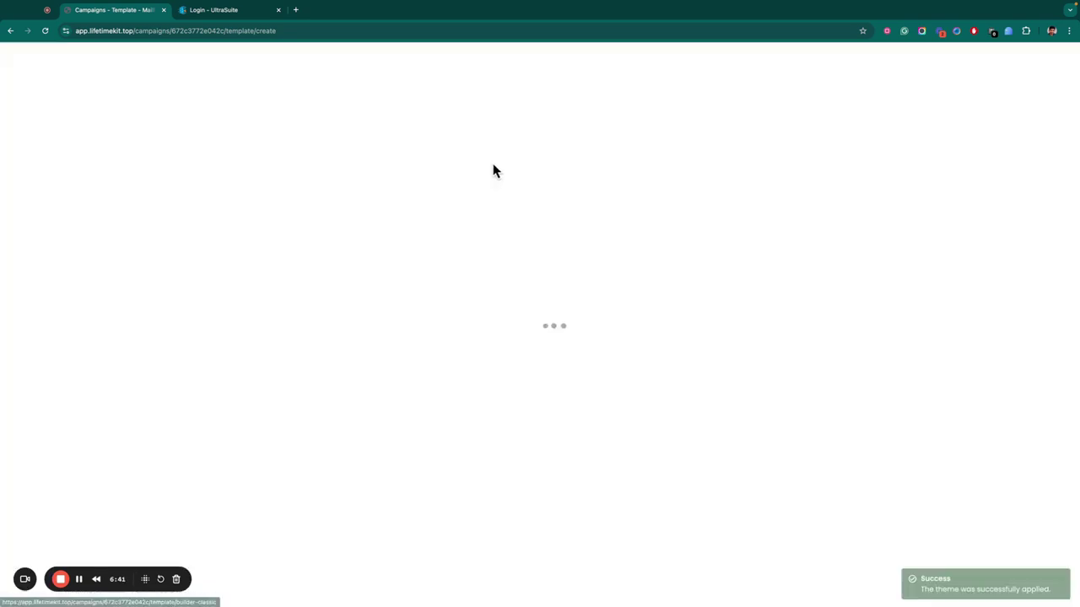
pyautogui.click(241, 31)
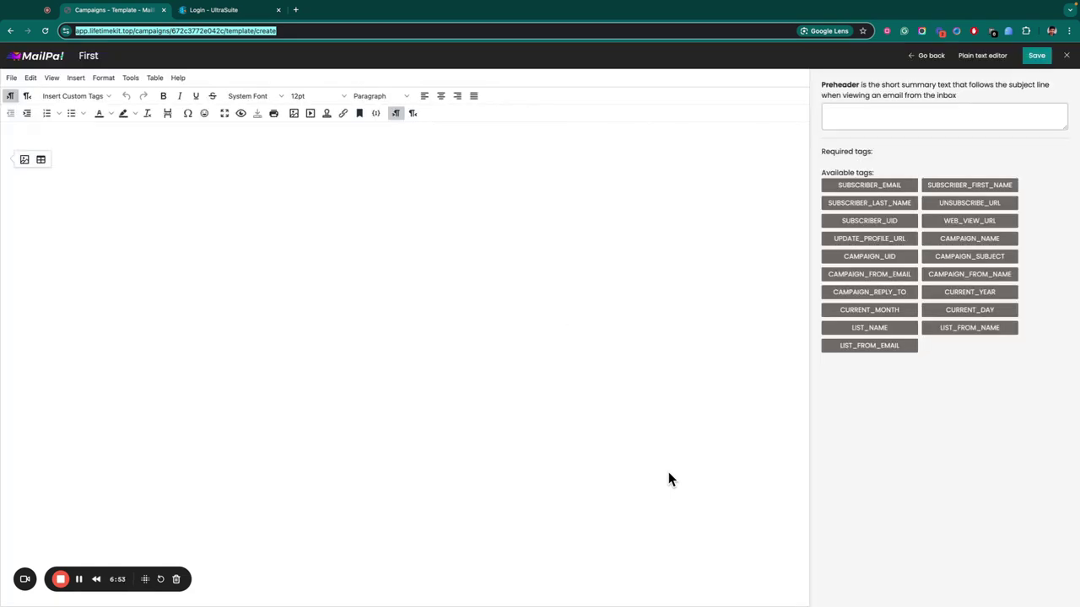
pyautogui.click(80, 198)
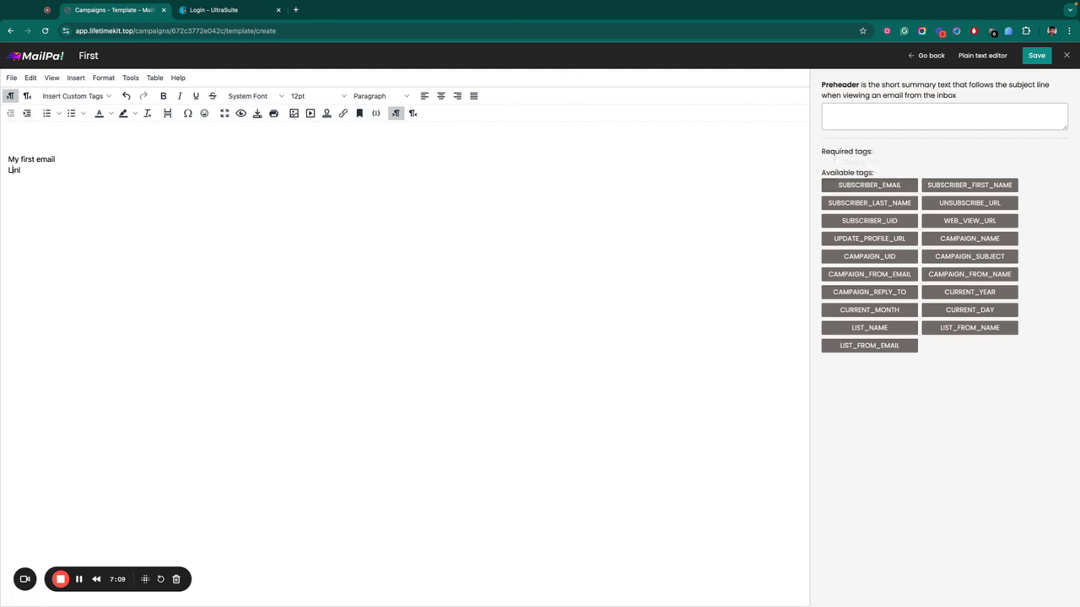
# Hyperlink the '=>Link' line to the copied page address and save the template.
pyautogui.tripleClick(33, 170)
pyautogui.click(56, 152)
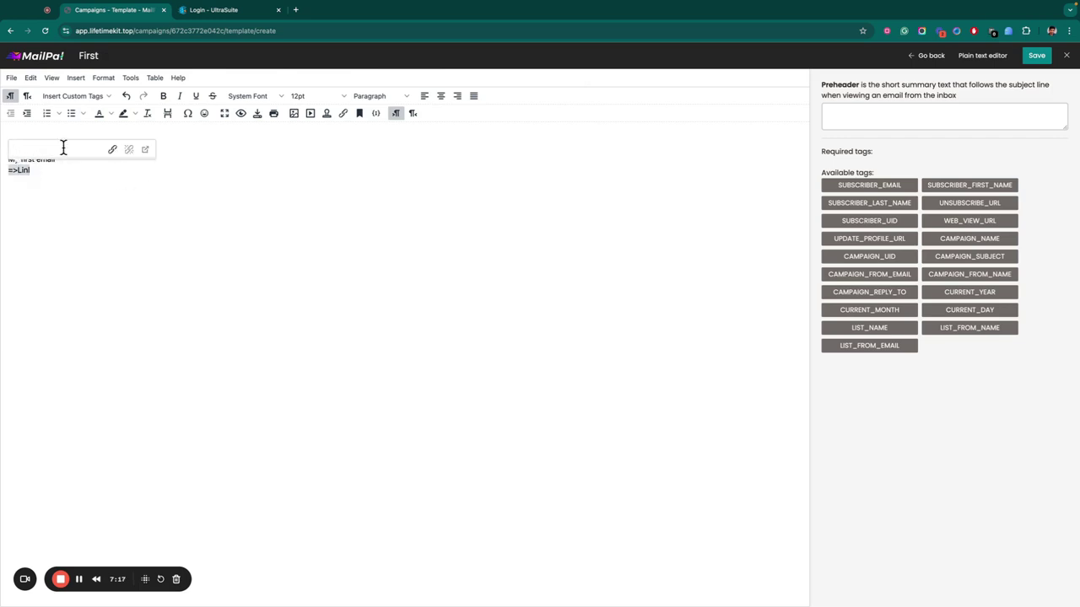
pyautogui.click(120, 33)
pyautogui.hotkey('ctrl', 'c')
pyautogui.click(98, 149)
pyautogui.hotkey('ctrl', 'v')
pyautogui.press('Return')
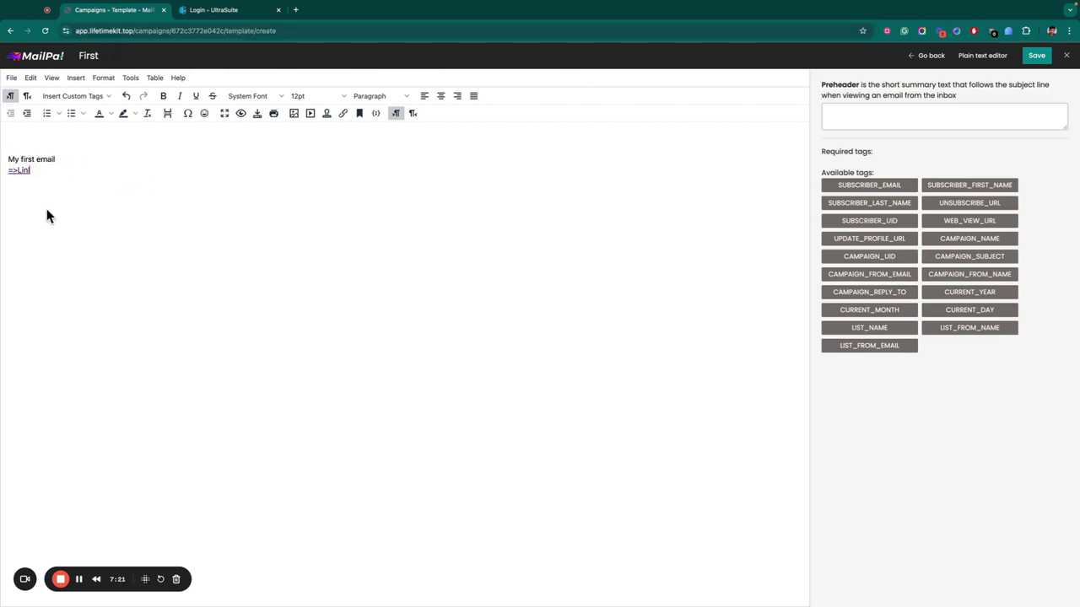
pyautogui.click(1049, 63)
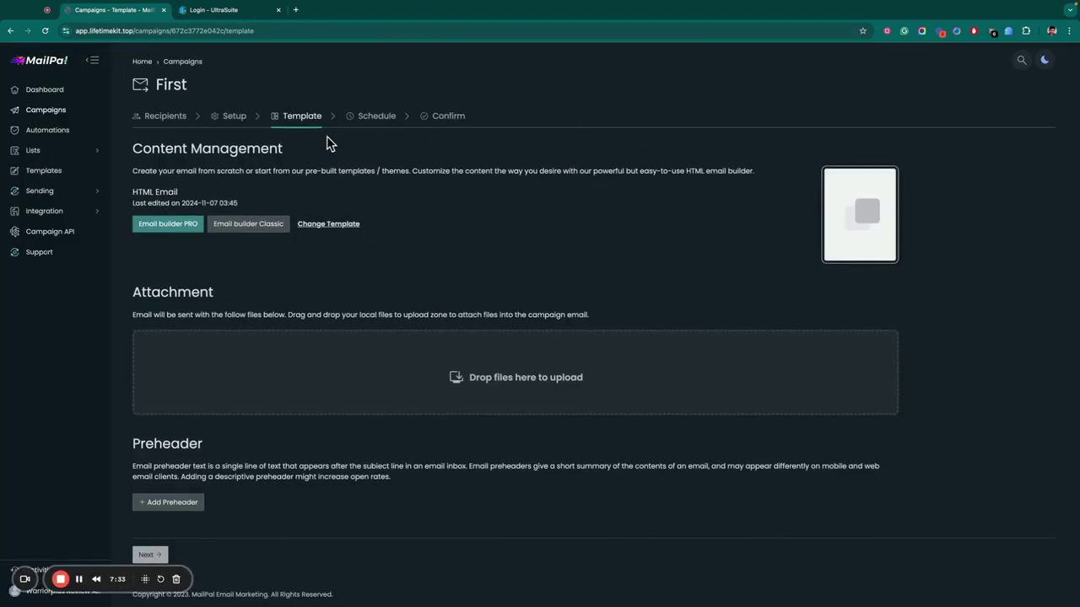
# Set the First campaign to send at a specified time: 2024-11-07, 03:46.
pyautogui.click(377, 116)
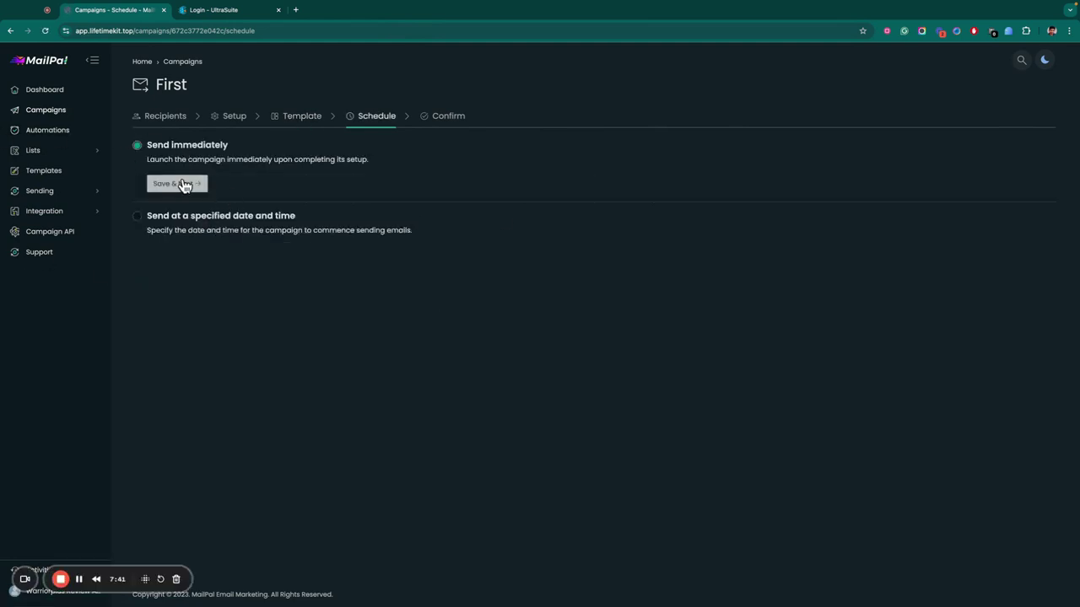
pyautogui.click(177, 225)
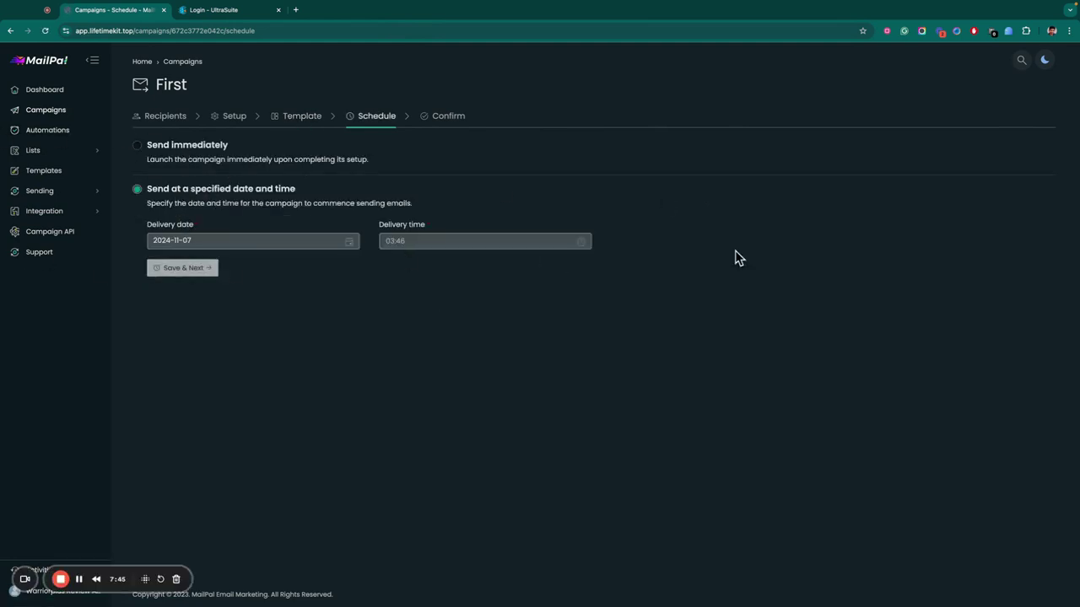
pyautogui.click(49, 159)
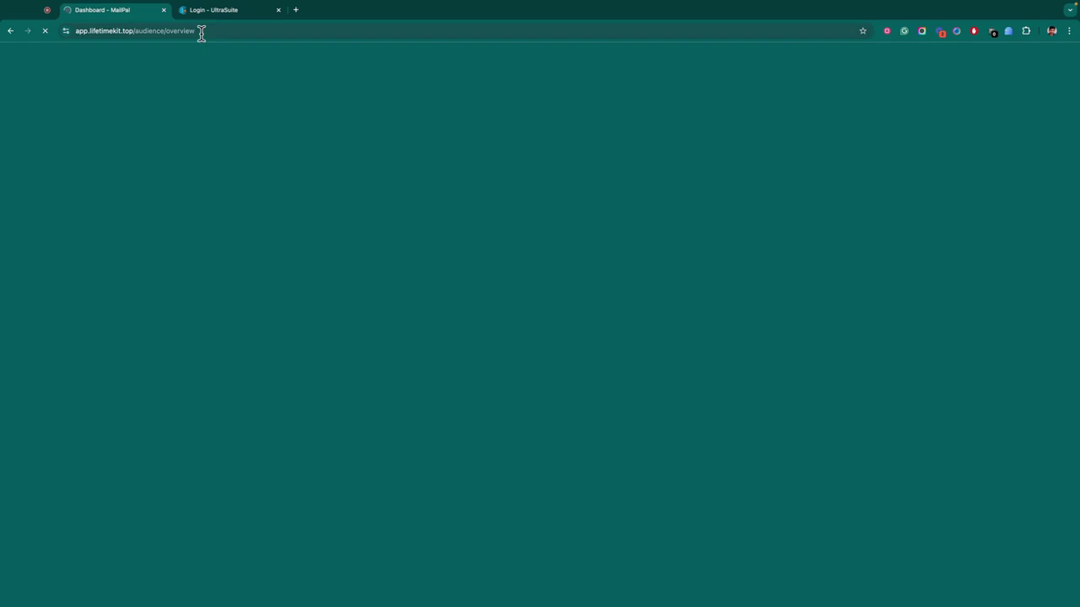
pyautogui.click(202, 32)
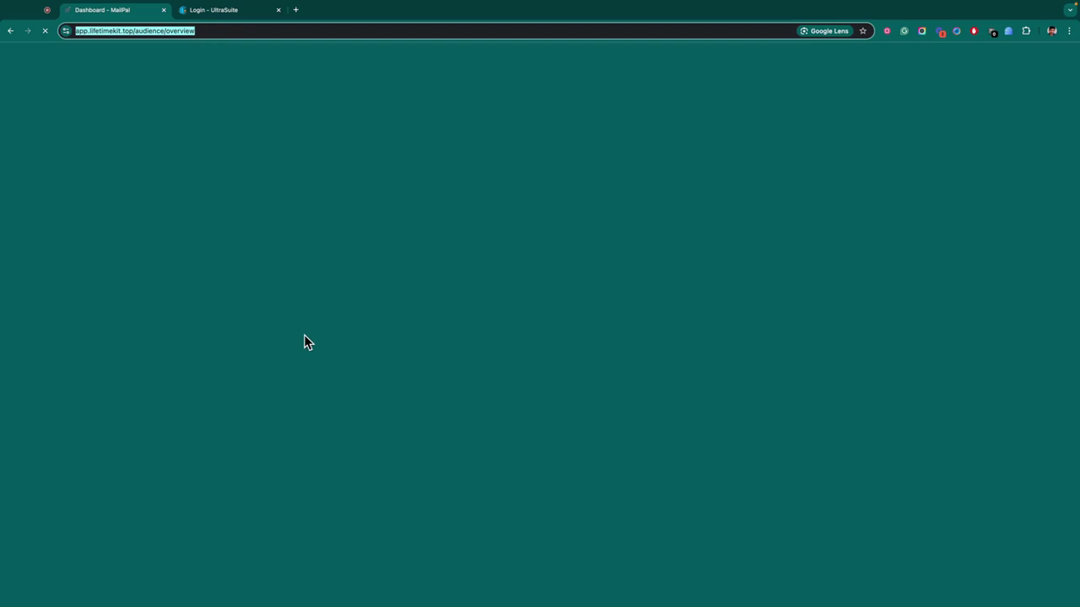
pyautogui.press('super+bracketleft')
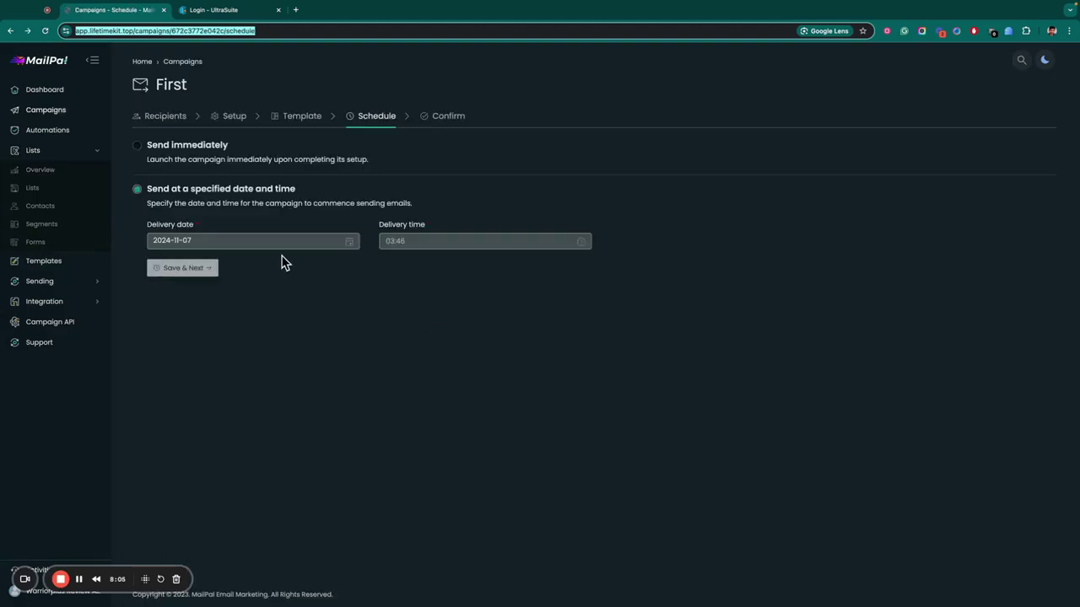
pyautogui.click(39, 206)
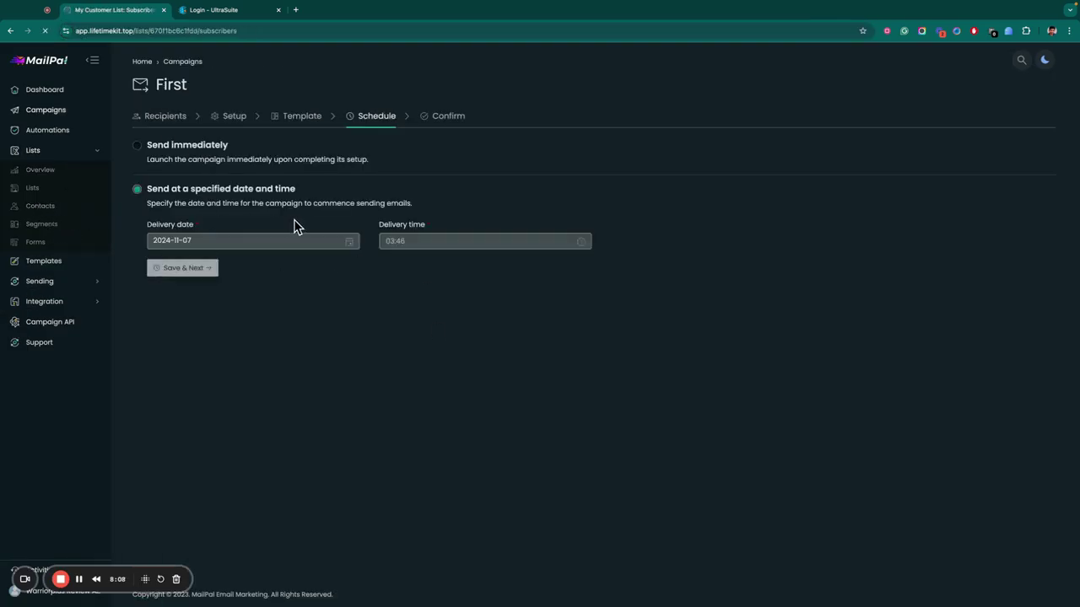
# Open My Customer List's subscriber Import page, start a CSV import, then close the import window.
pyautogui.click(997, 184)
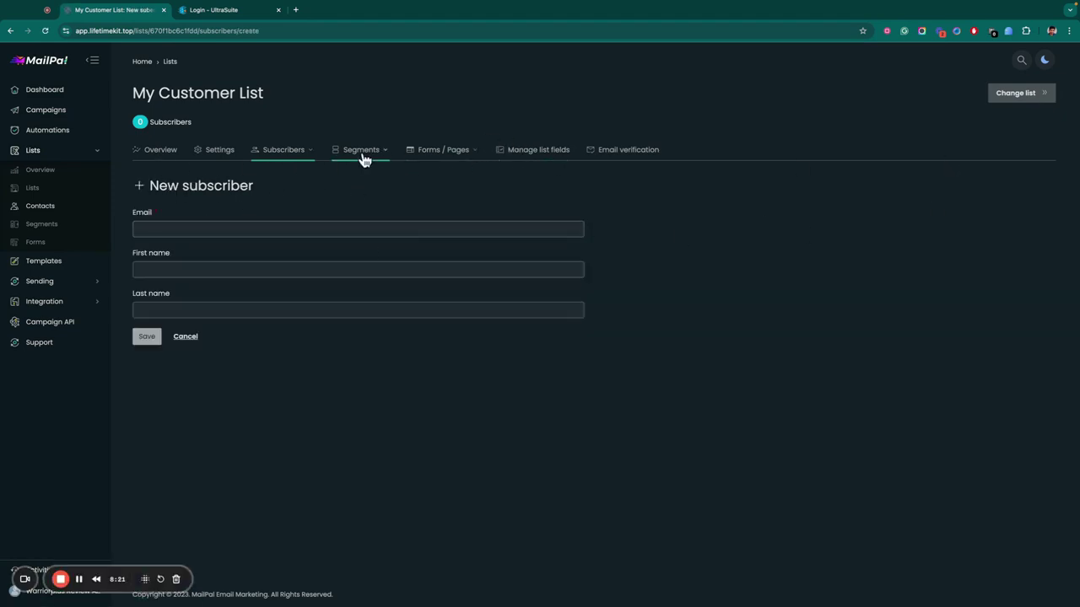
pyautogui.click(540, 154)
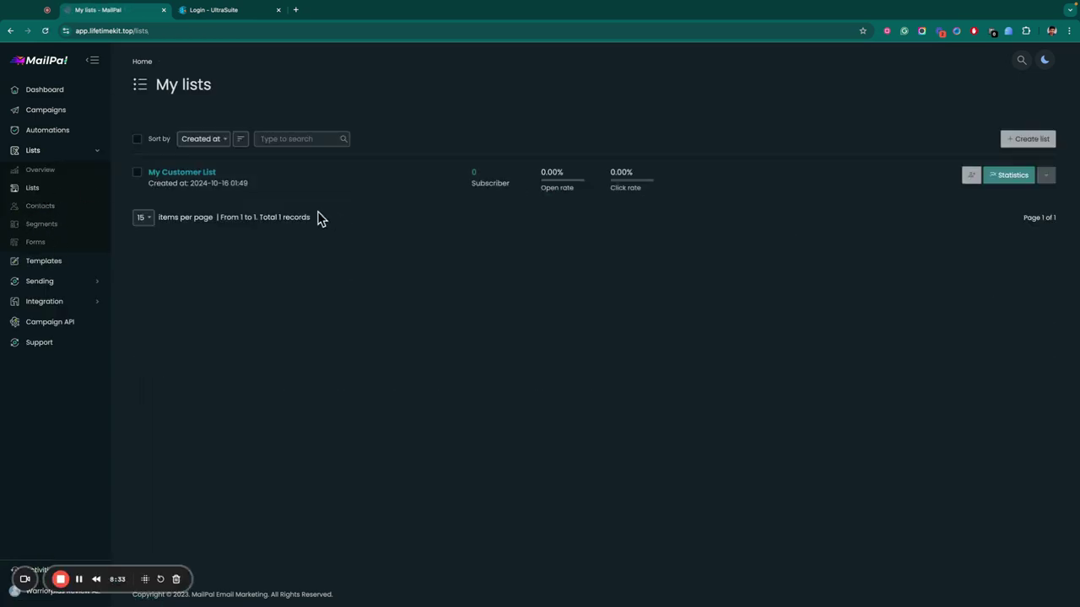
pyautogui.click(1045, 174)
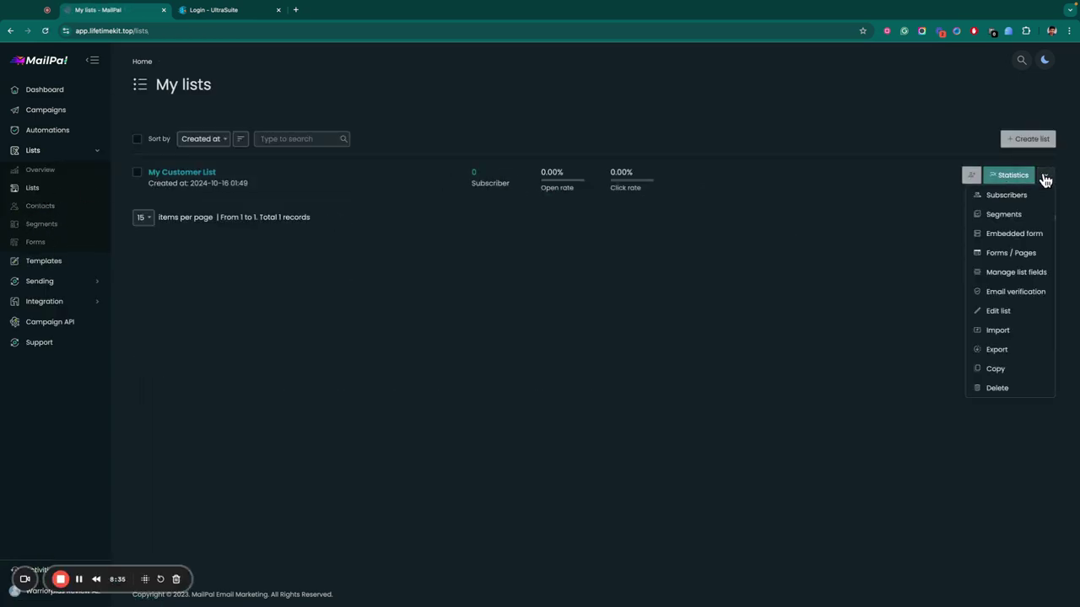
pyautogui.click(209, 172)
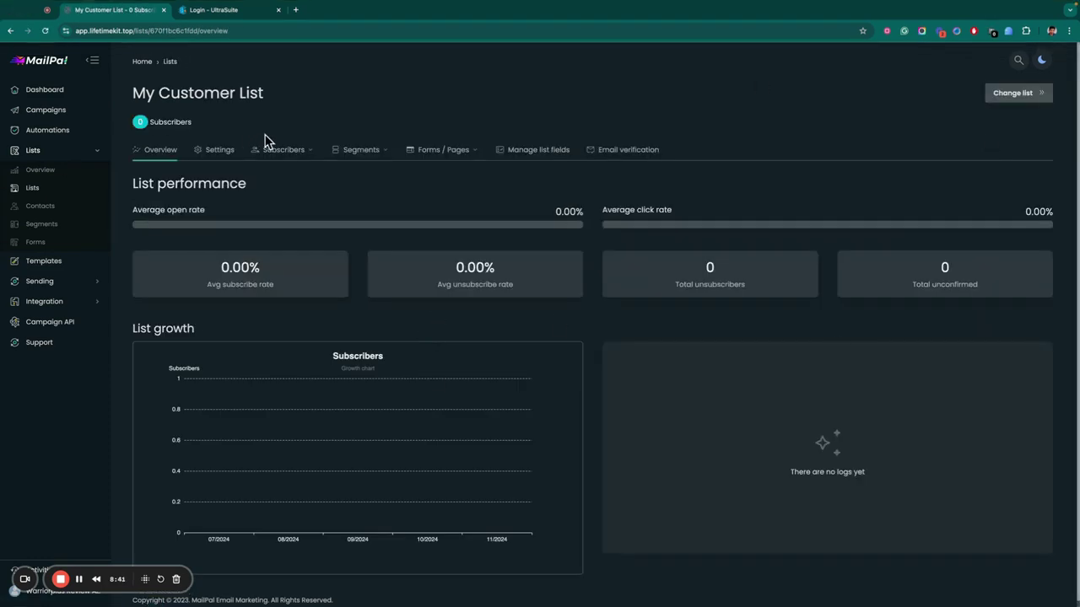
pyautogui.click(272, 161)
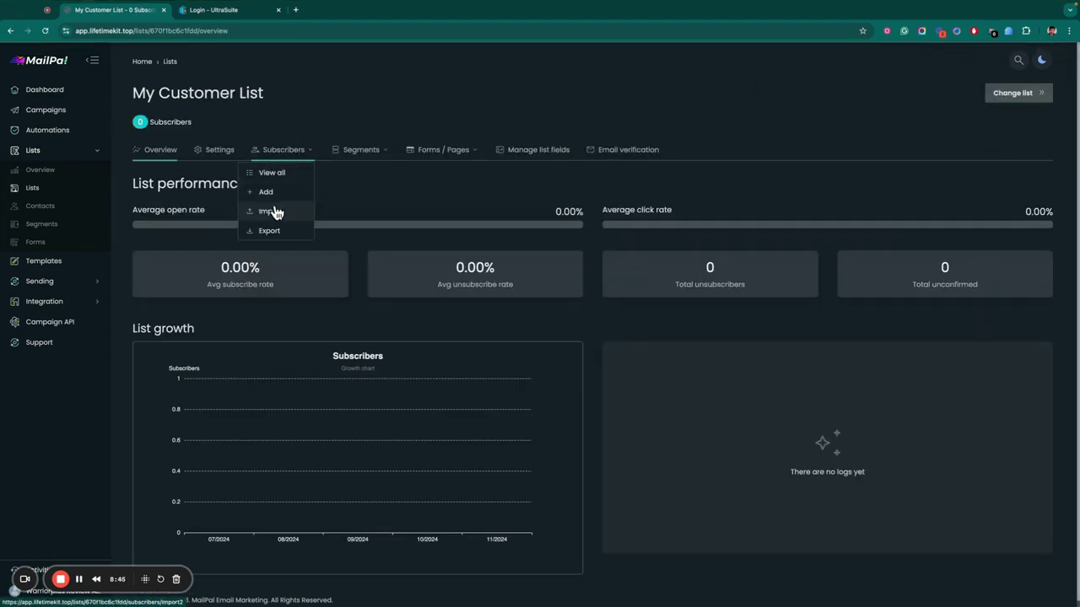
pyautogui.click(284, 211)
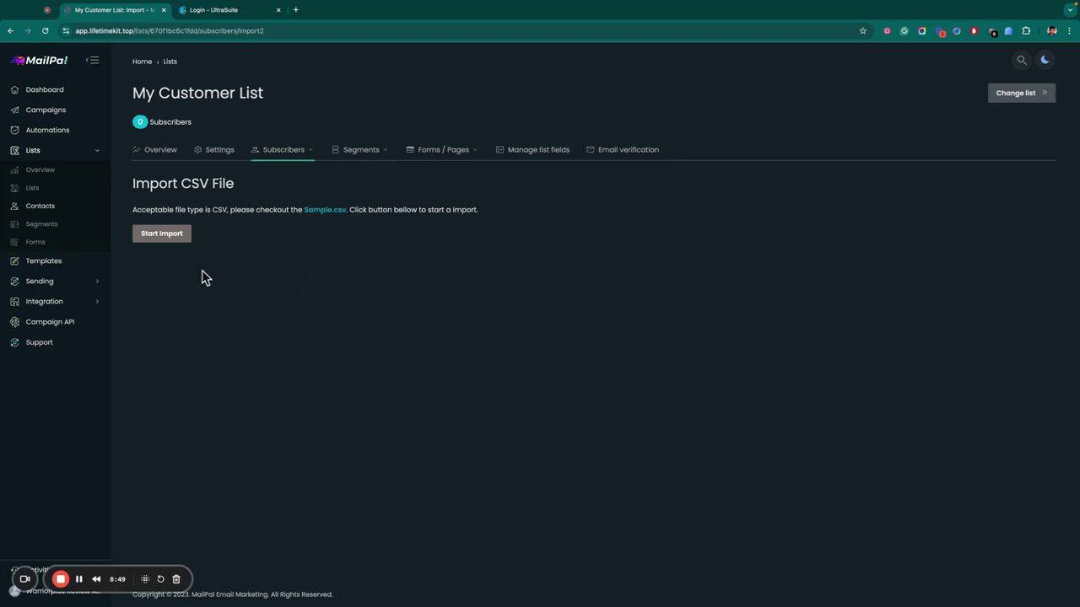
pyautogui.click(162, 234)
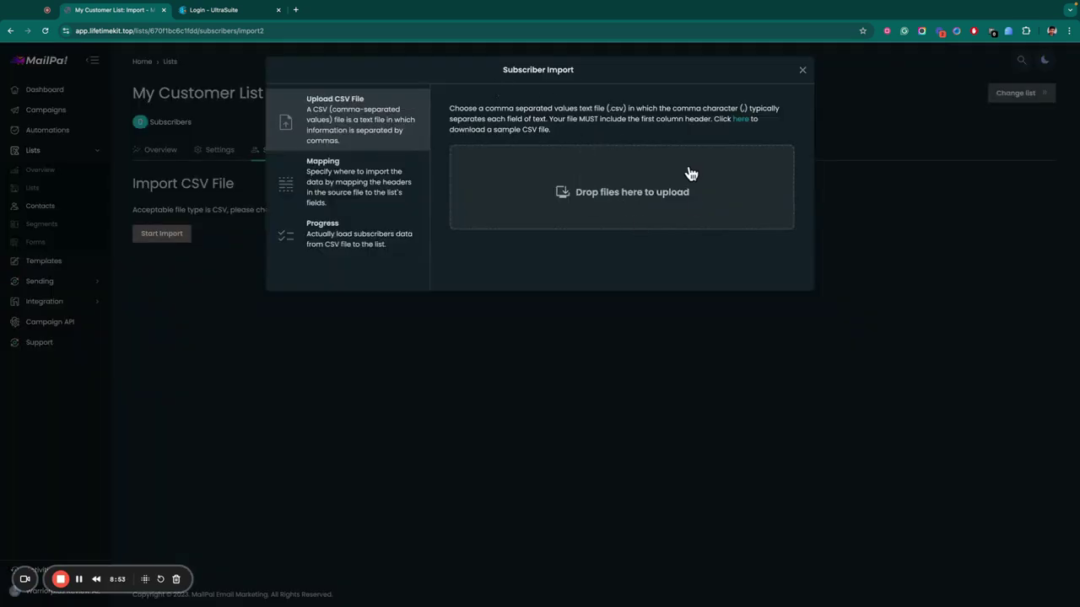
pyautogui.click(803, 69)
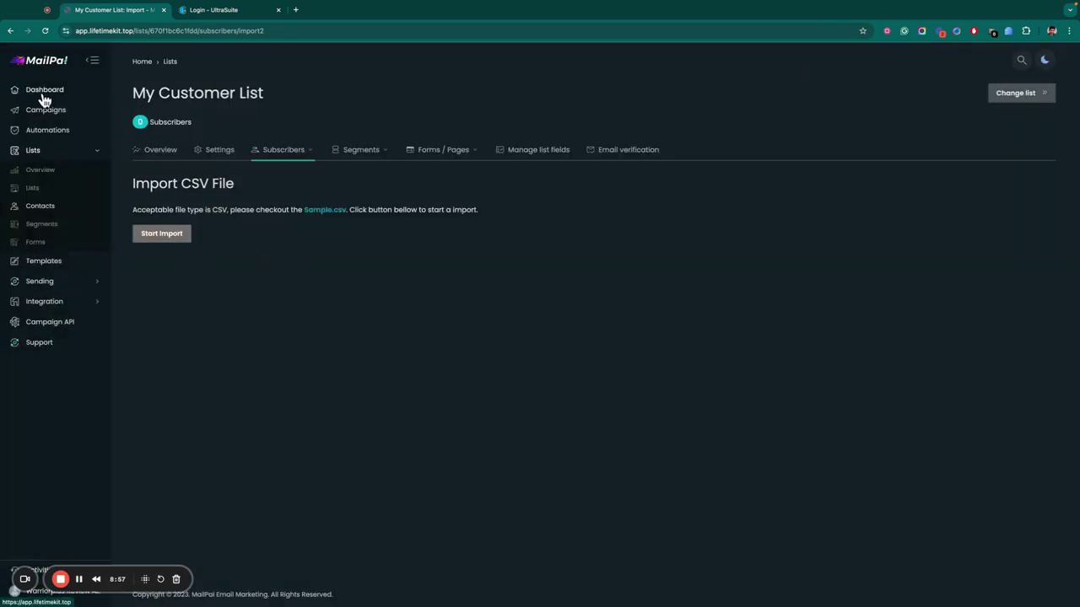
# Browse the Integration pages 'Add your website' and 'Campaign API'.
pyautogui.click(51, 301)
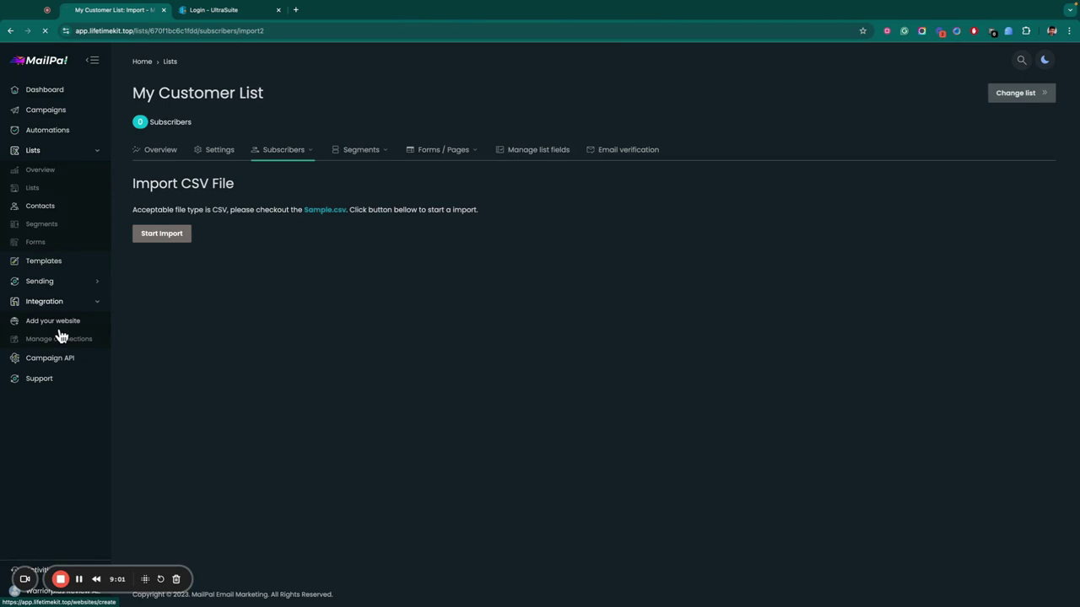
pyautogui.click(57, 324)
pyautogui.click(152, 194)
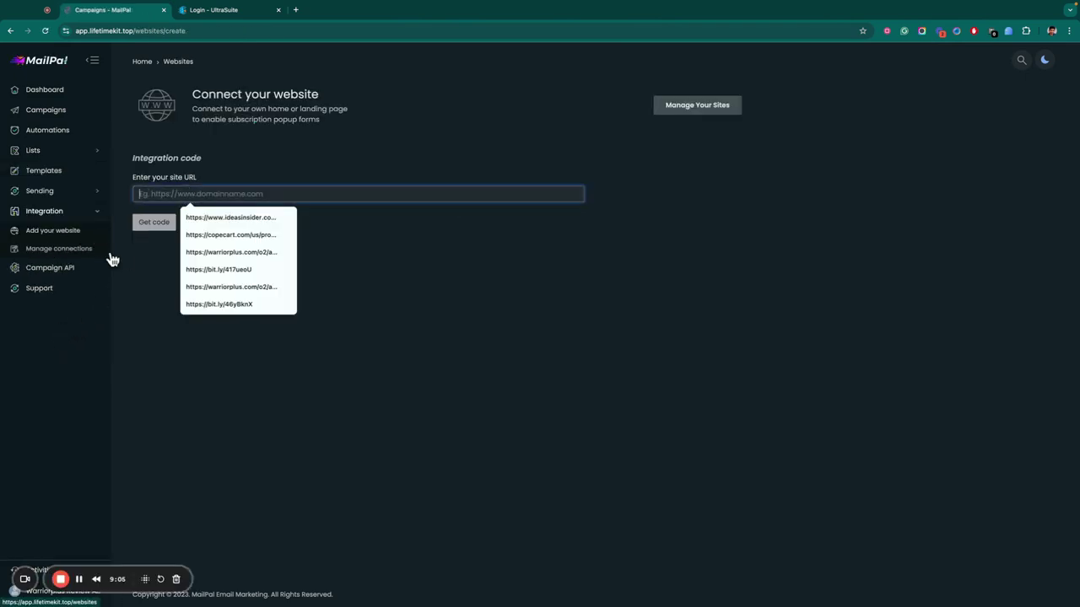
pyautogui.click(143, 266)
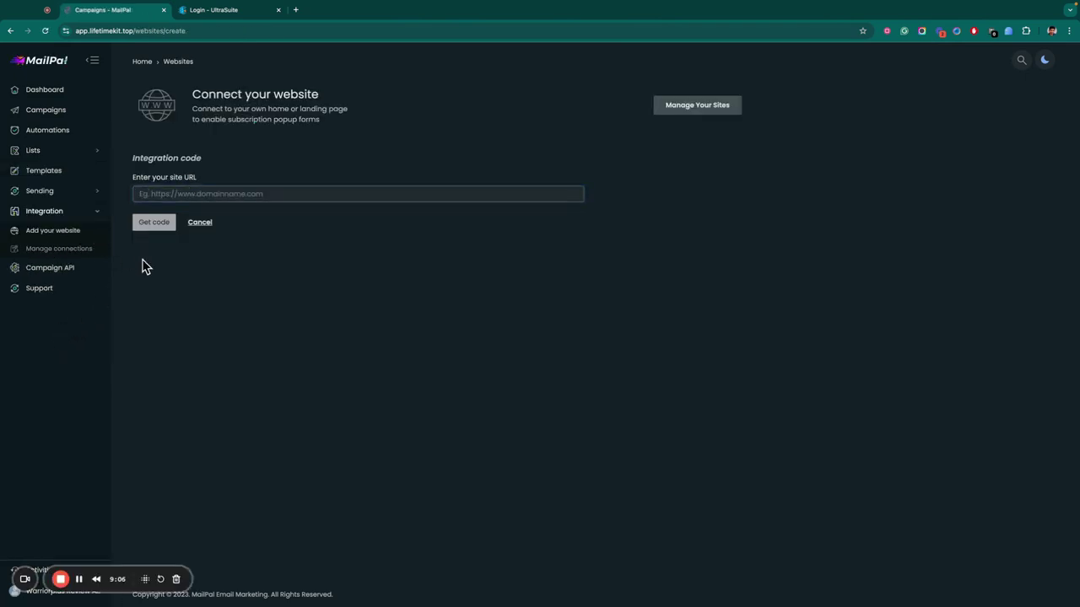
pyautogui.click(75, 268)
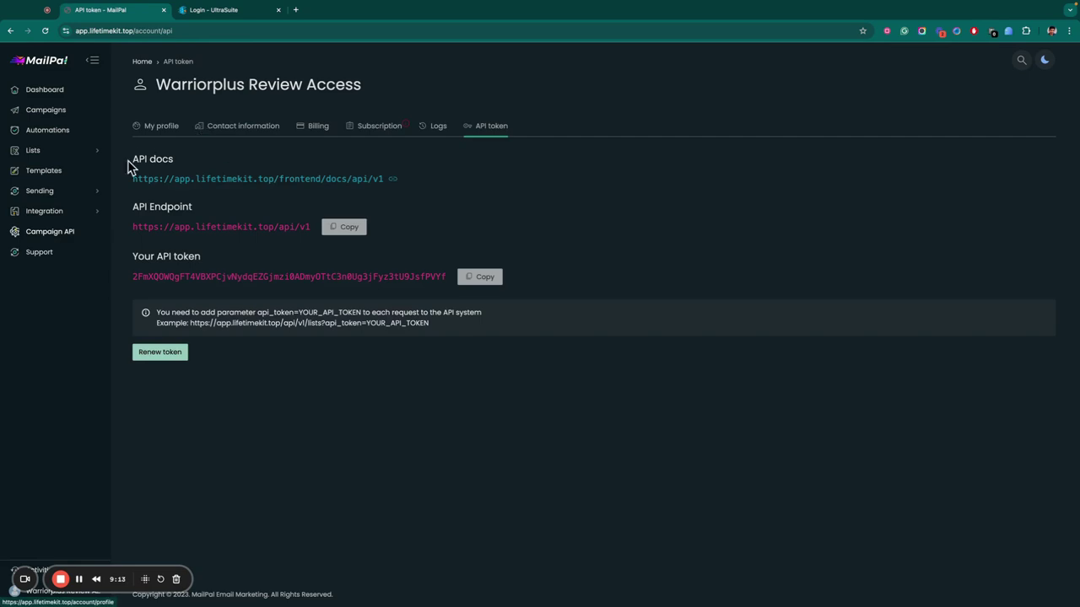
pyautogui.click(67, 231)
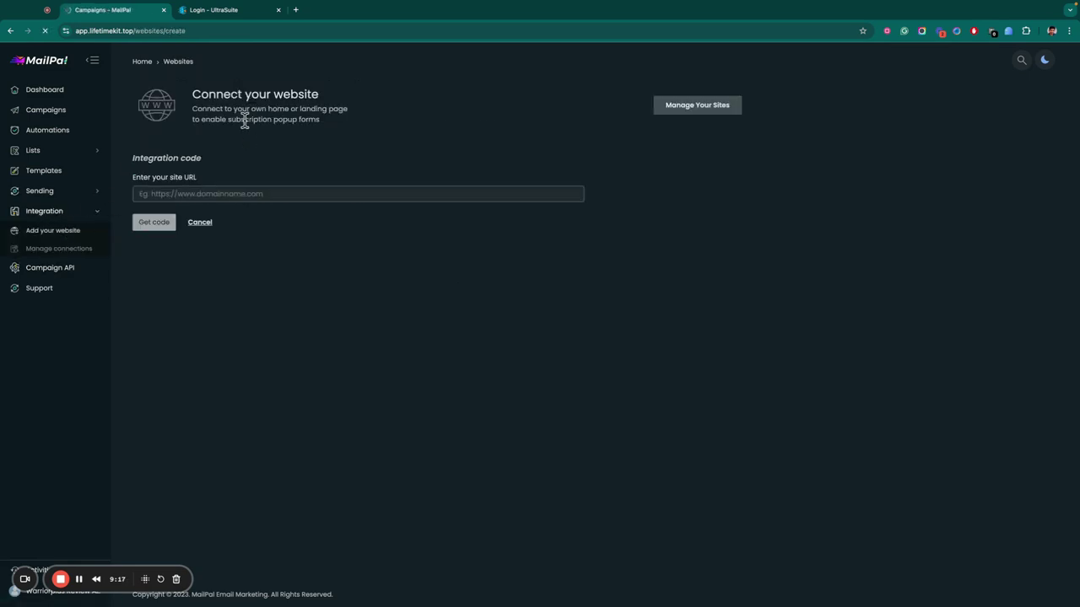
pyautogui.click(173, 194)
pyautogui.click(323, 139)
# Return to the MailPal dashboard, close its tab, and sign in to UltraSuite.
pyautogui.click(54, 91)
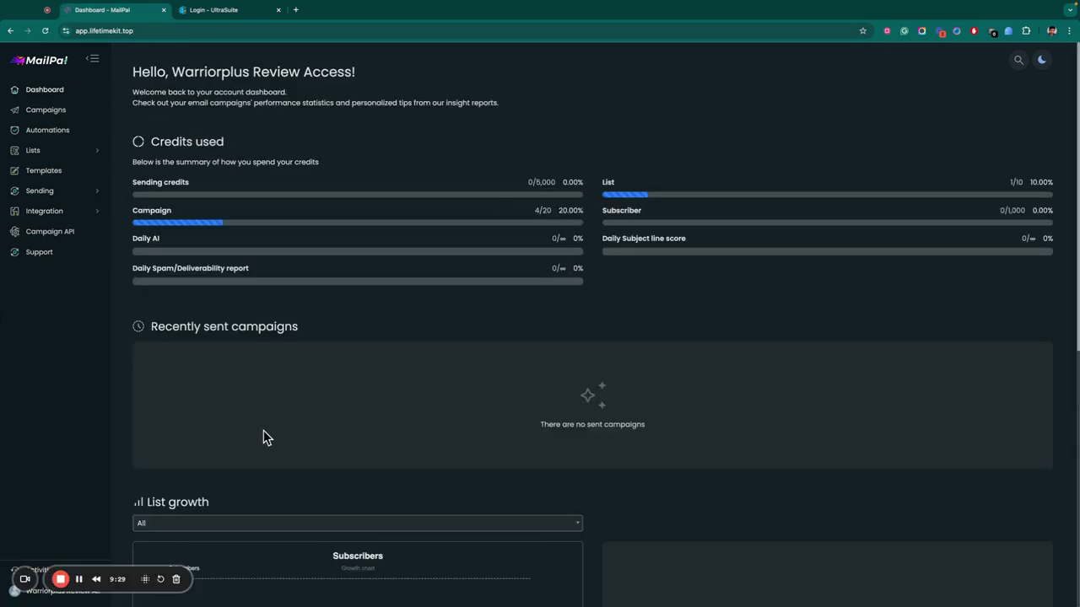
pyautogui.click(163, 9)
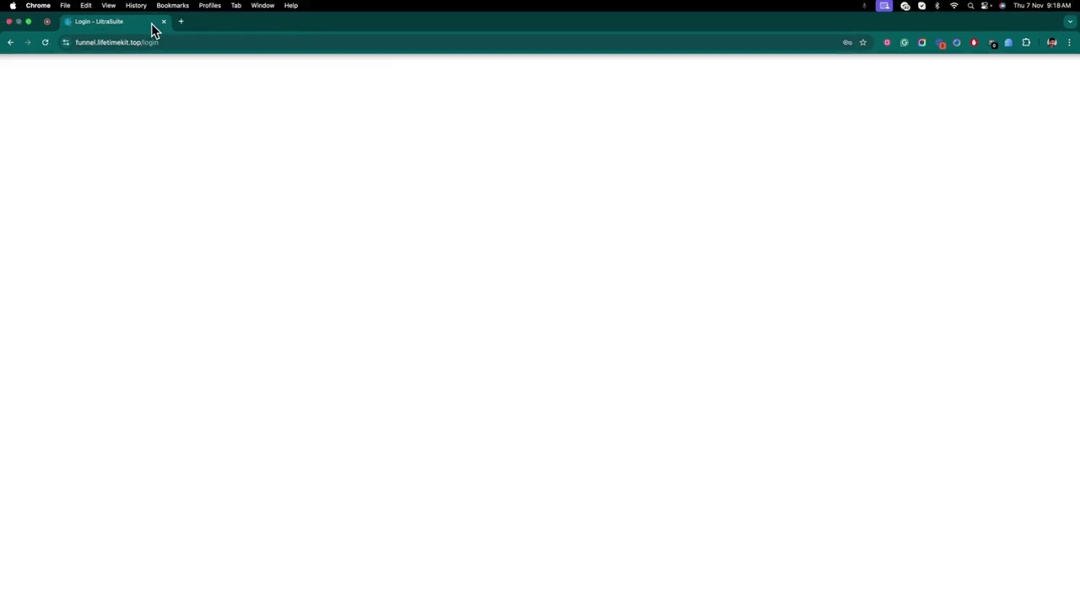
pyautogui.click(502, 282)
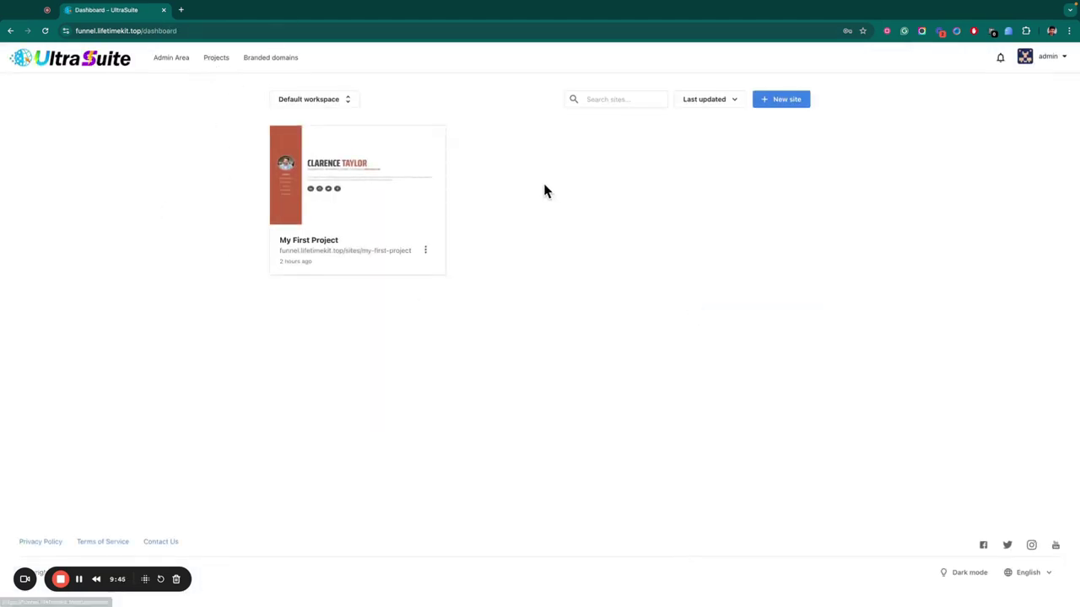
# Start a new site and scroll the template gallery to locate the Bootslander template.
pyautogui.click(769, 101)
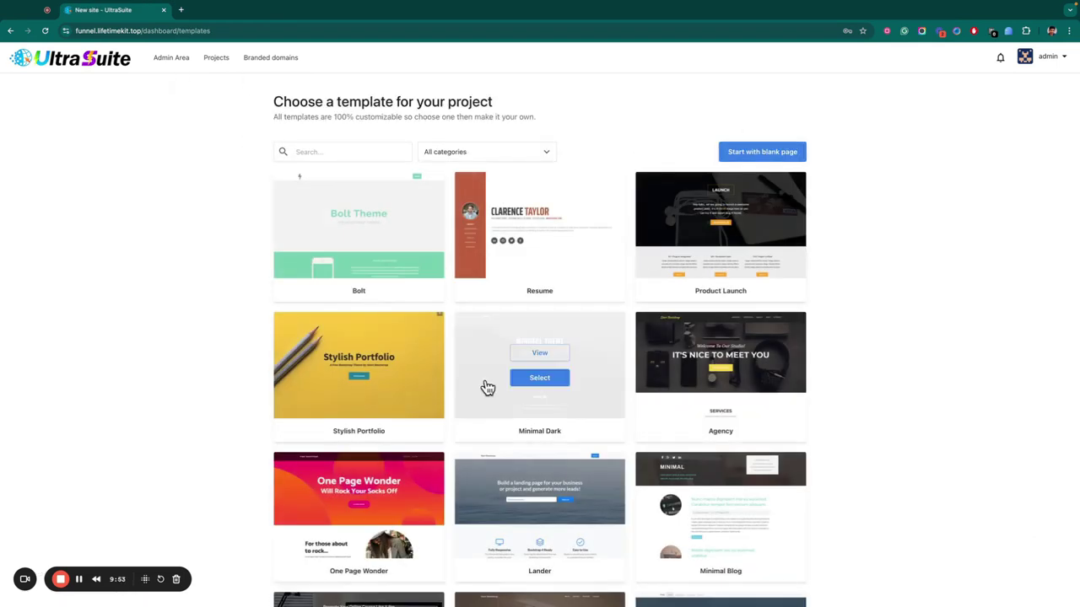
pyautogui.scroll(-10, 485, 386)
pyautogui.scroll(6, 485, 386)
pyautogui.scroll(1, 485, 386)
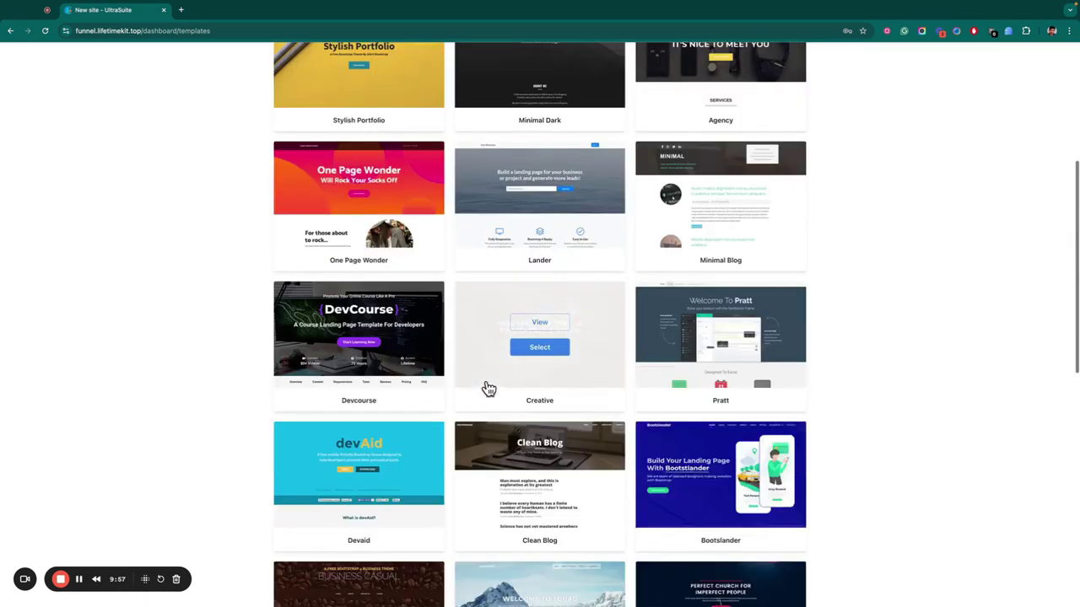
# Create a site named 'My Website Funnel' from the Bootslander template.
pyautogui.click(721, 488)
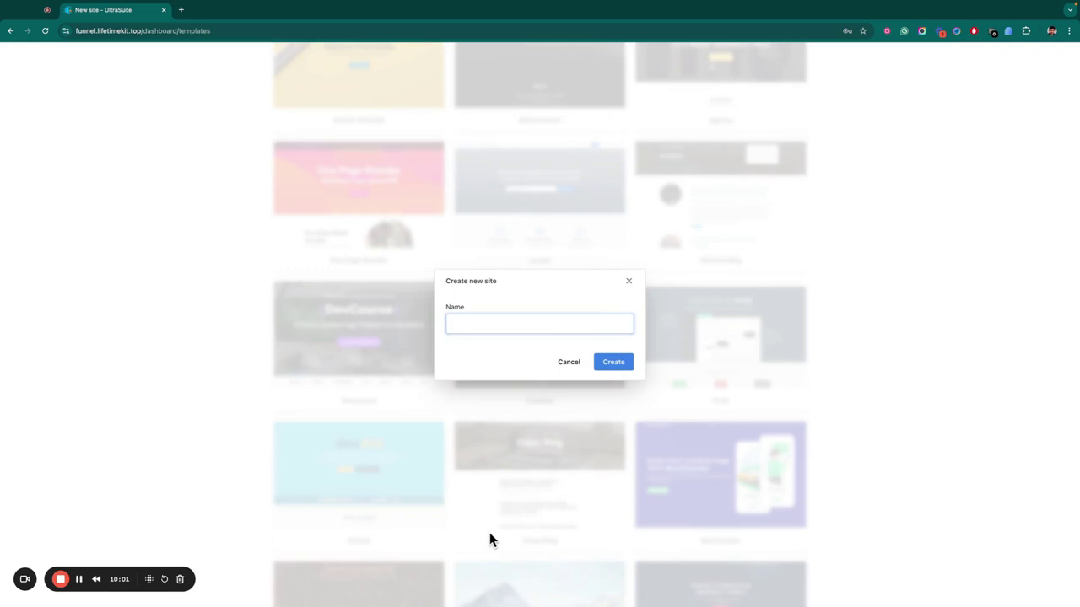
pyautogui.write('My ')
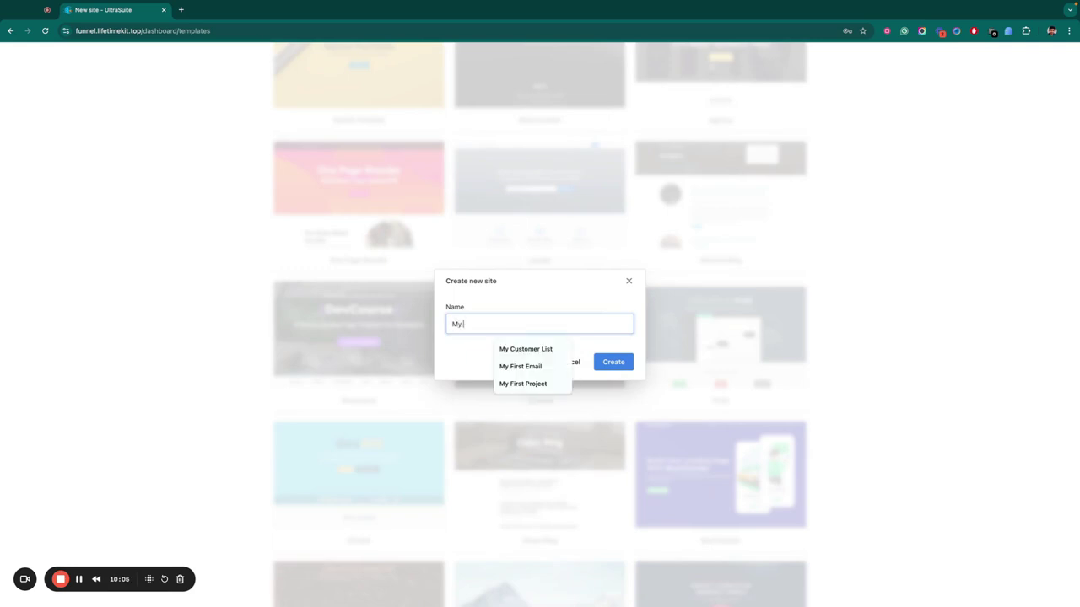
pyautogui.write('Website Funnel')
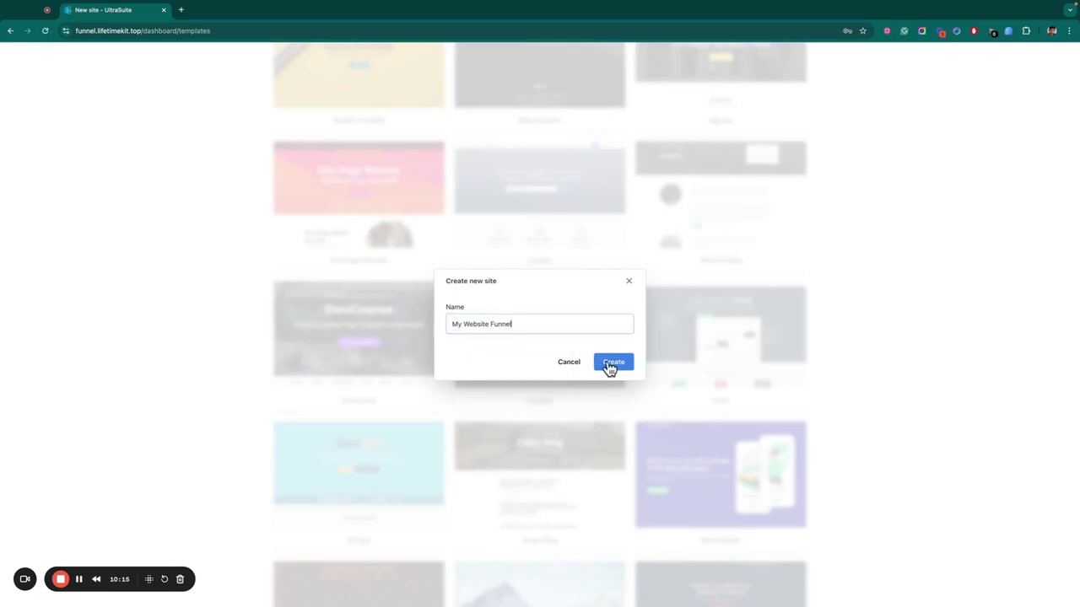
pyautogui.click(611, 368)
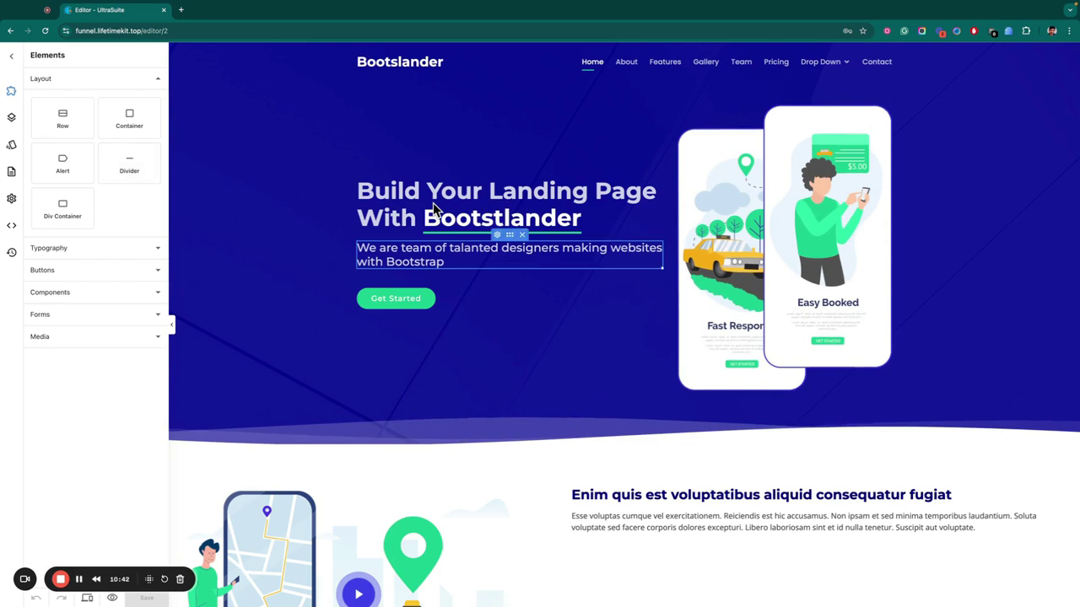
# Replace the hero heading with a person's full name, then select the paragraph and hero phone image.
pyautogui.tripleClick(433, 202)
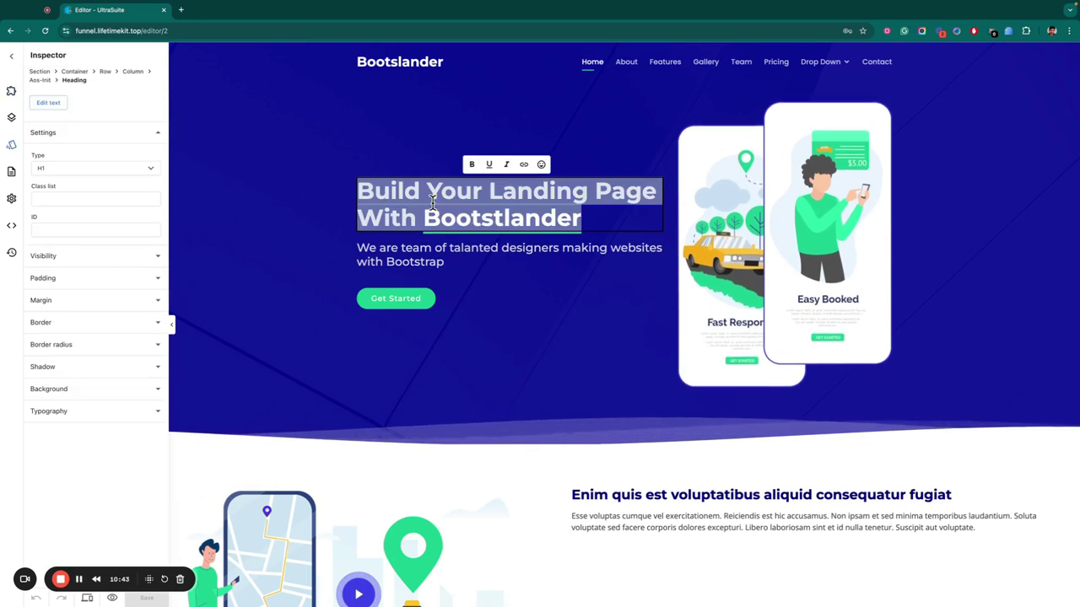
pyautogui.click(501, 242)
pyautogui.tripleClick(499, 234)
pyautogui.click(798, 137)
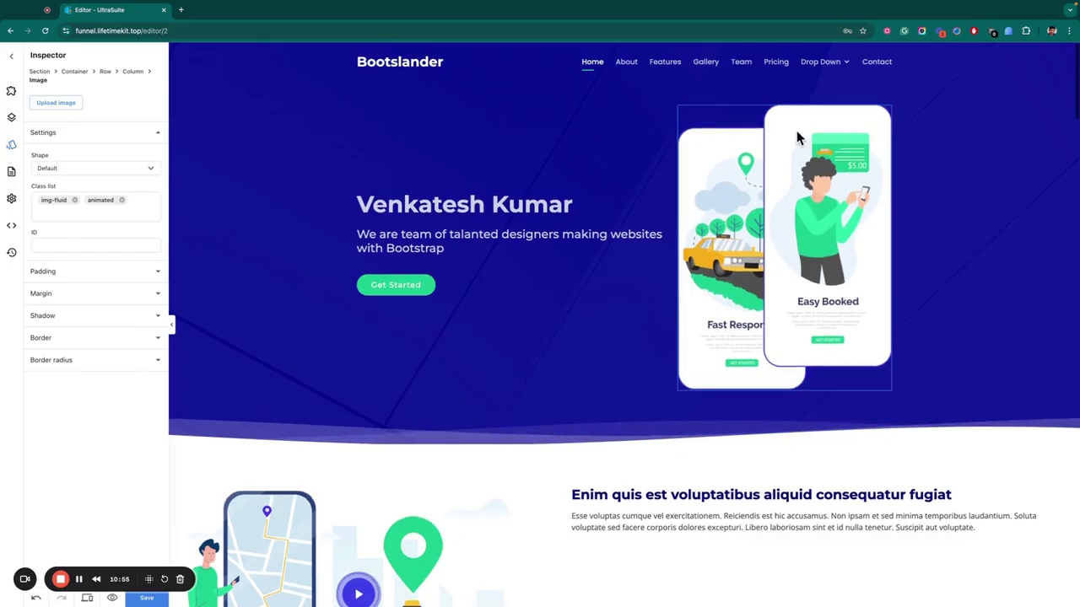
pyautogui.doubleClick(798, 137)
# Try replacement image files for the hero phone image, including 1 (2).png.
pyautogui.click(436, 302)
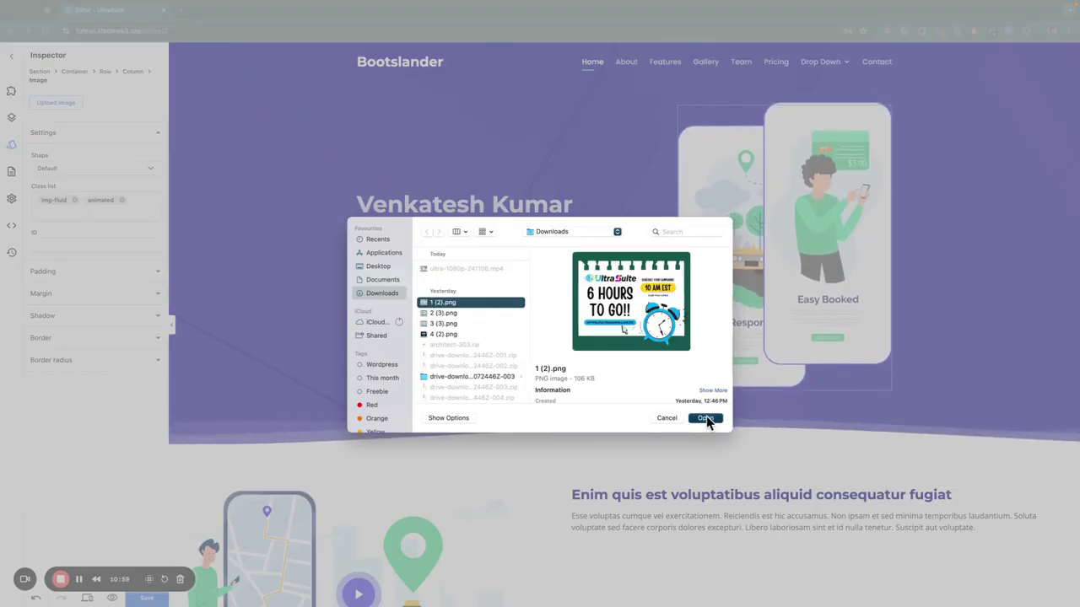
pyautogui.click(705, 418)
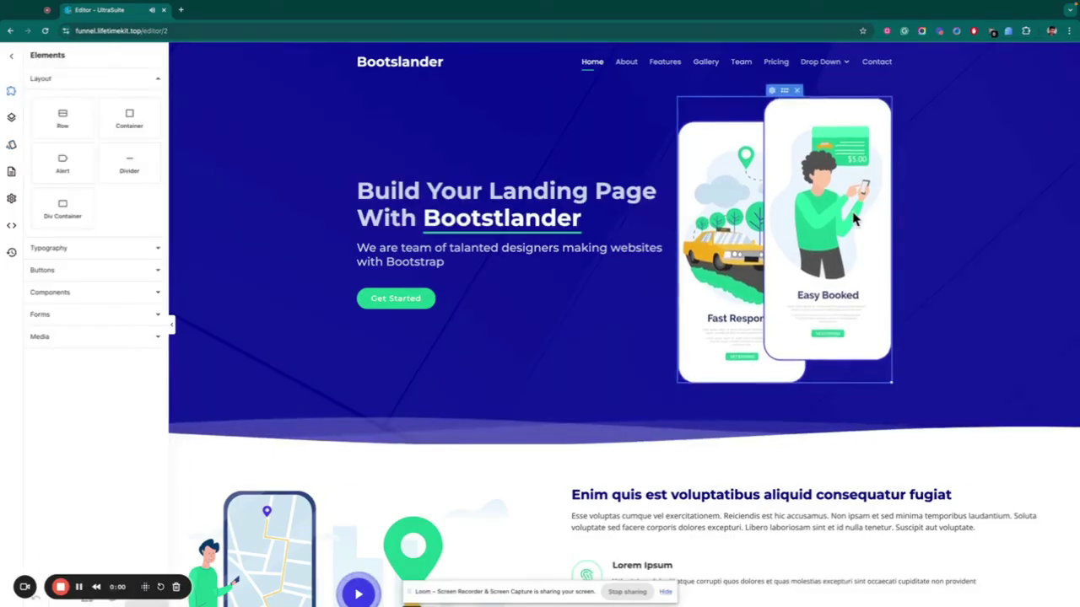
pyautogui.click(837, 193)
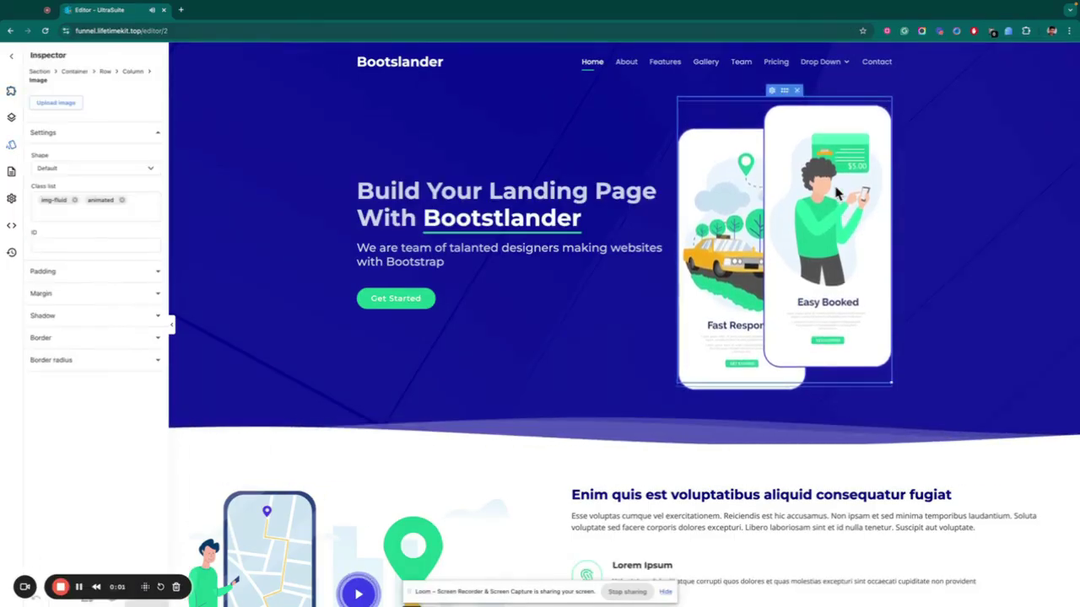
pyautogui.doubleClick(837, 193)
pyautogui.click(496, 307)
pyautogui.click(706, 417)
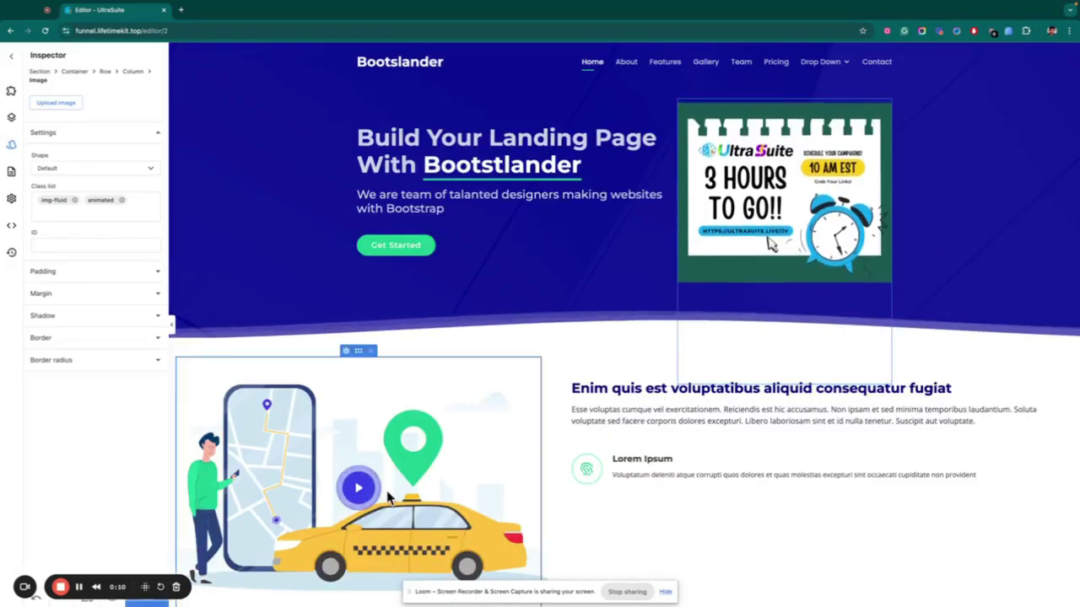
# Preview the video behind the taxi image's play button, then close the preview.
pyautogui.scroll(-3, 835, 303)
pyautogui.click(356, 229)
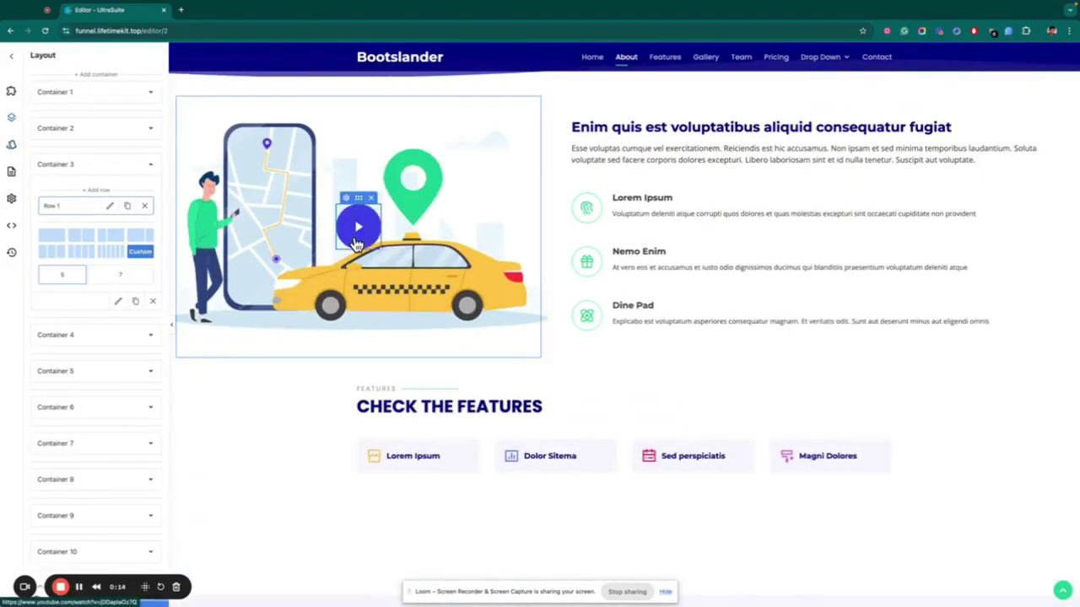
pyautogui.click(357, 226)
pyautogui.press('Escape')
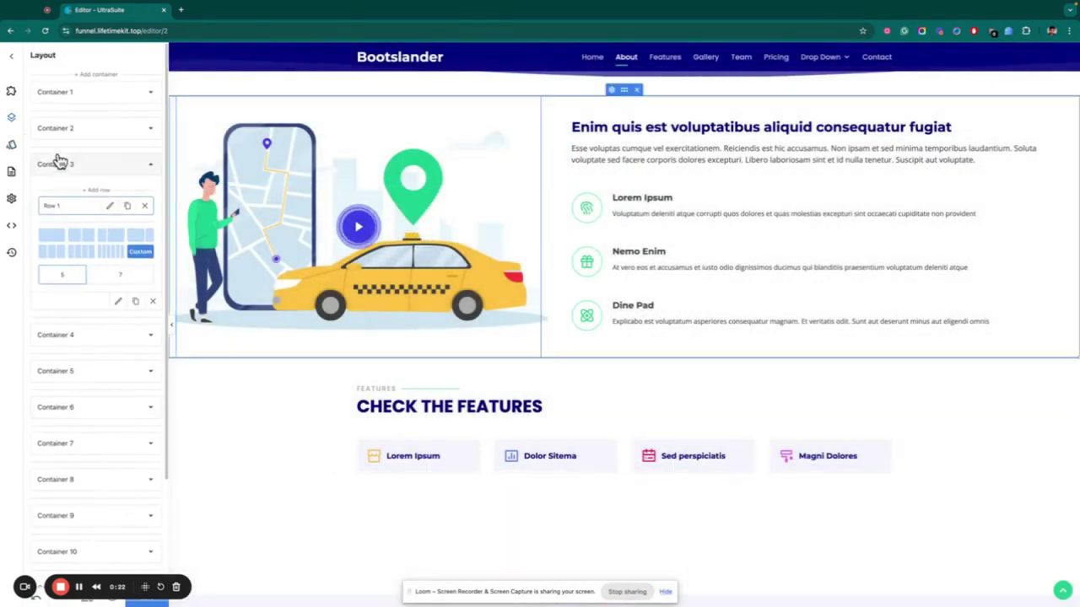
# Replace the hero image with the 2 (3).png '3 HOURS TO GO!!' poster.
pyautogui.doubleClick(376, 146)
pyautogui.click(489, 312)
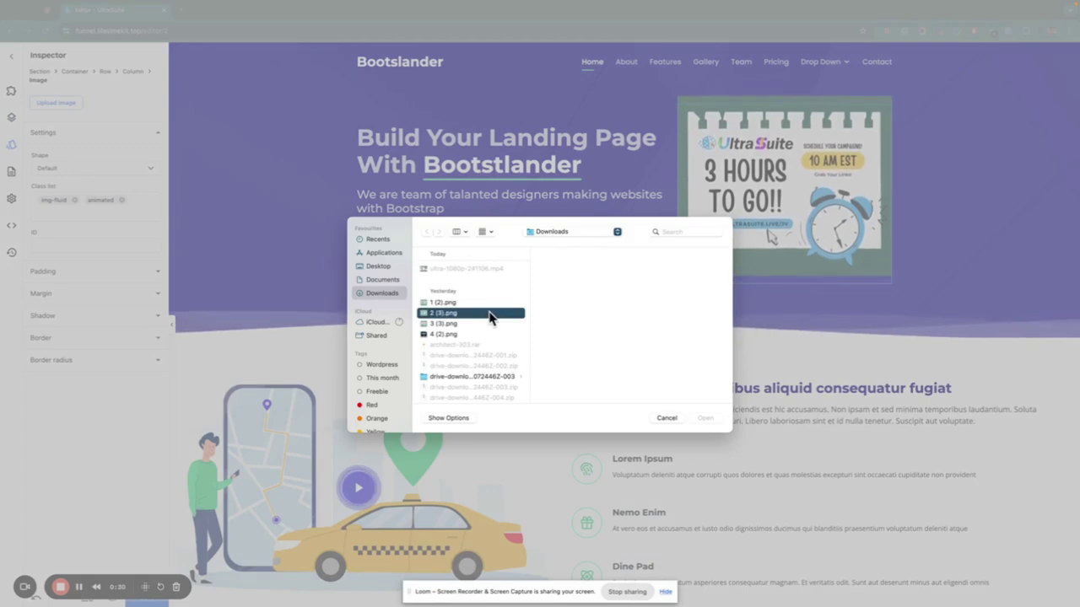
pyautogui.click(705, 417)
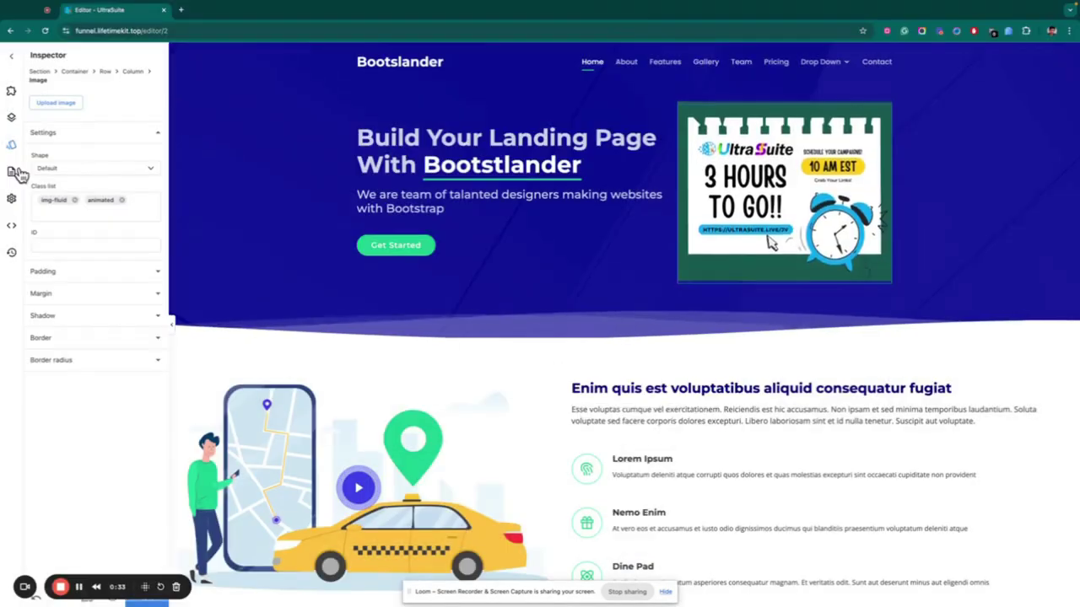
pyautogui.click(11, 117)
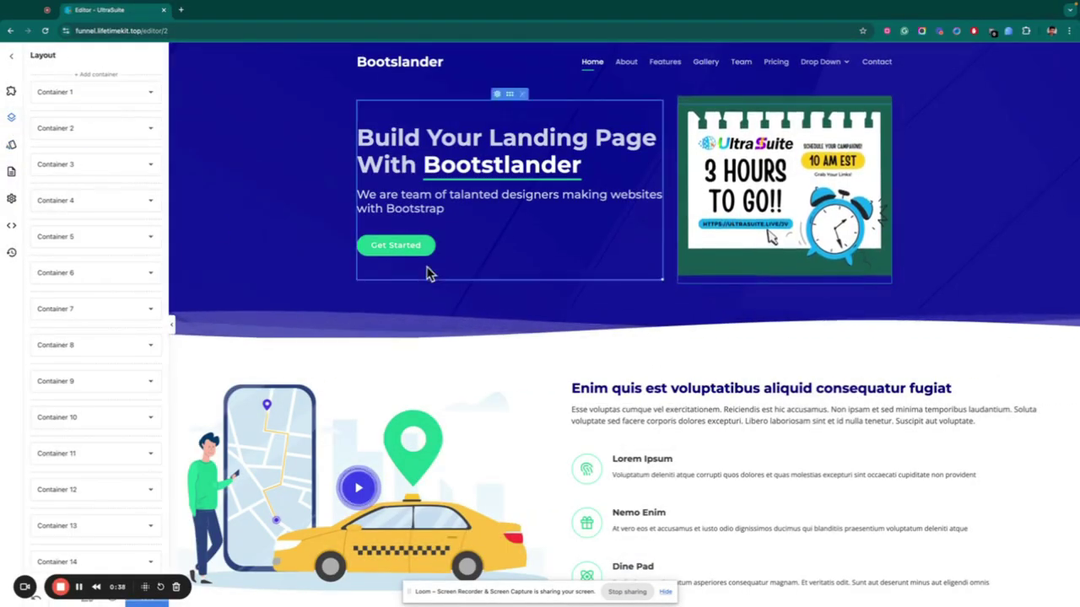
# Show the style settings for the selected image.
pyautogui.scroll(-10, 551, 340)
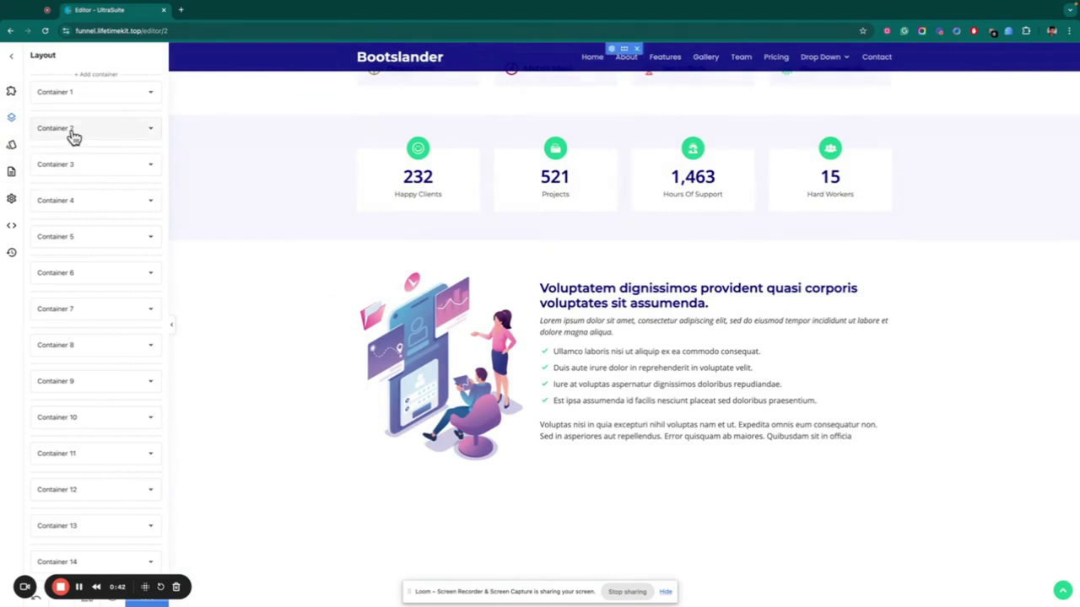
pyautogui.click(11, 145)
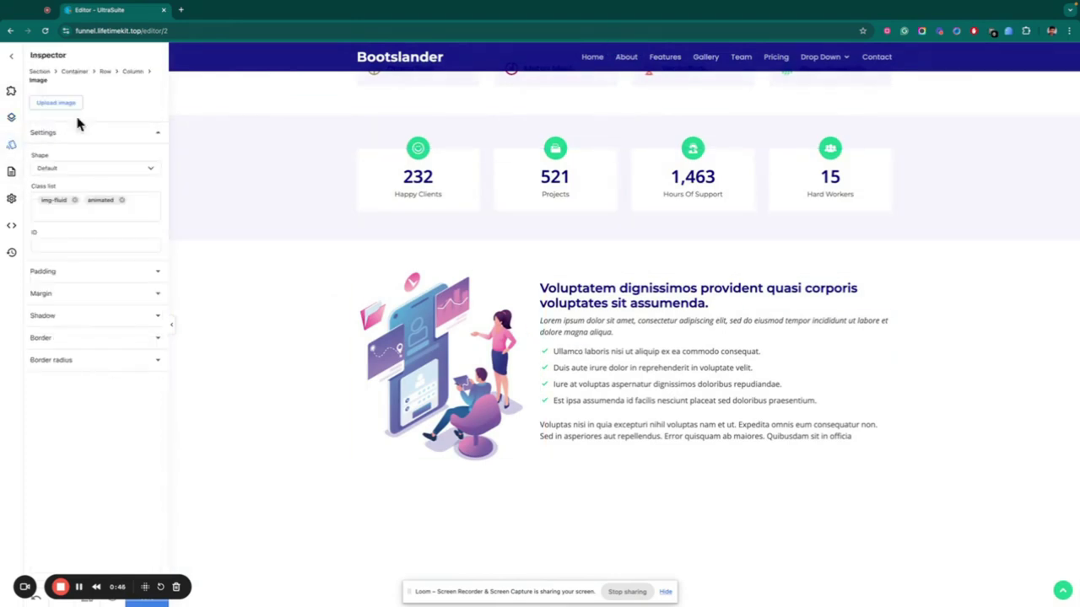
pyautogui.click(71, 113)
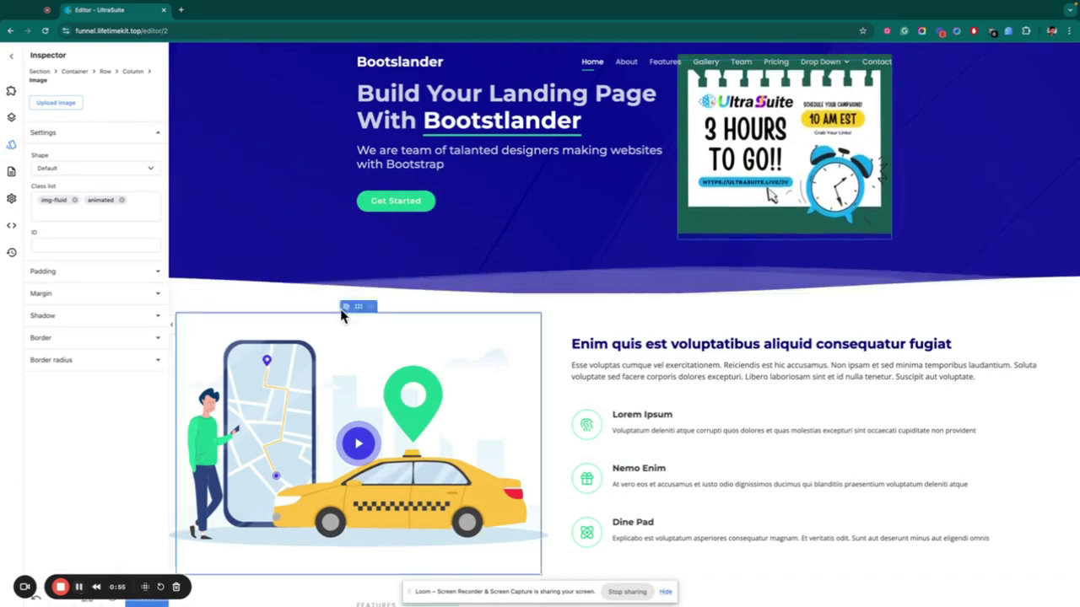
# Replace the illustration beside the Voluptatem text with the 4 (2).png '24 HOURS TO GO!' poster.
pyautogui.click(515, 357)
pyautogui.scroll(-10, 520, 270)
pyautogui.click(442, 396)
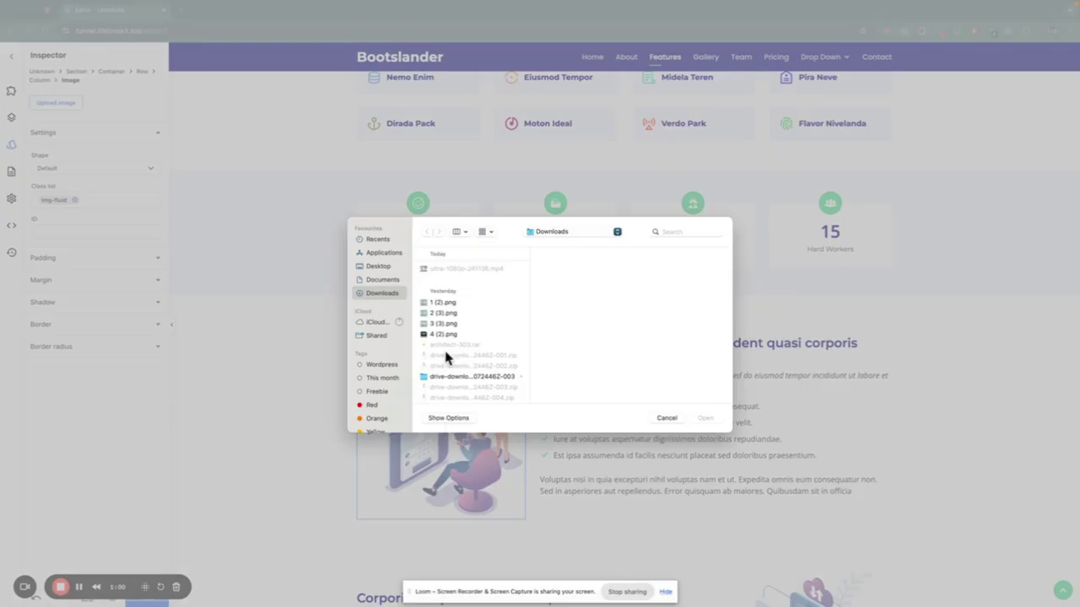
pyautogui.click(443, 335)
pyautogui.click(707, 417)
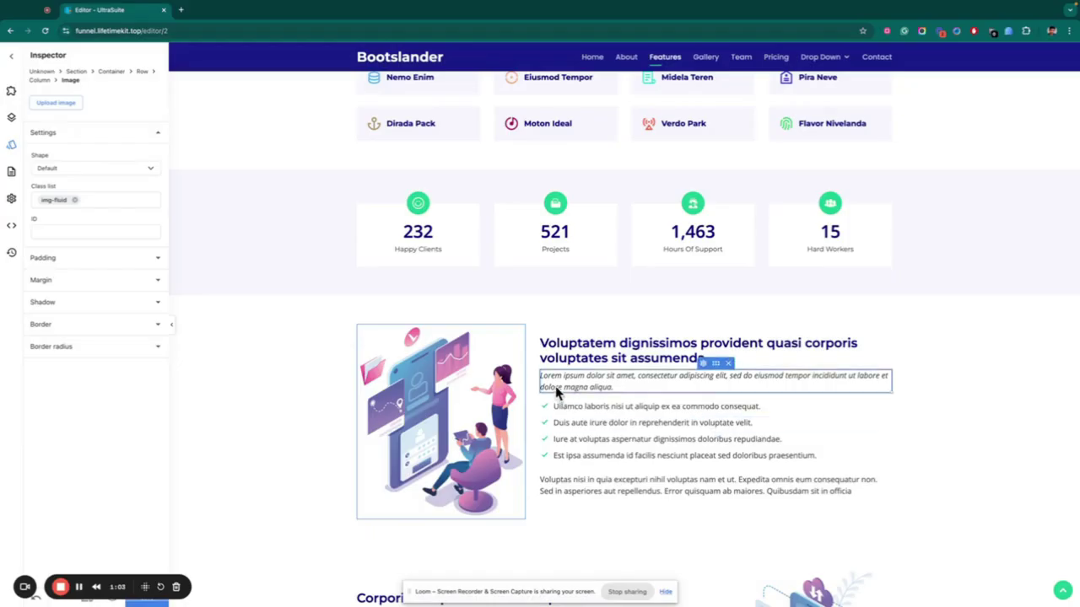
pyautogui.scroll(-2, 337, 308)
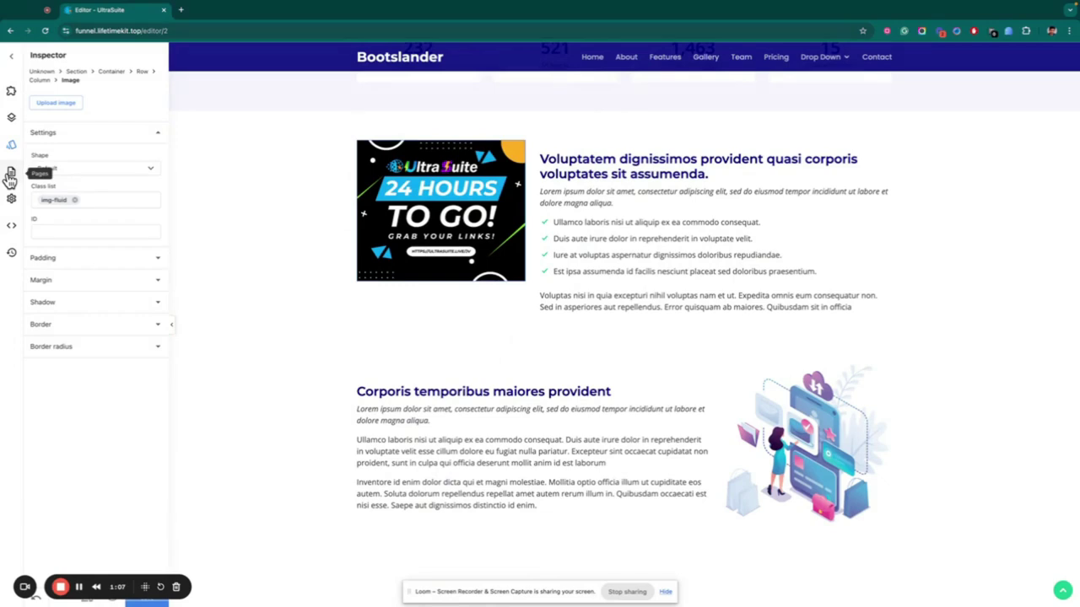
pyautogui.click(11, 173)
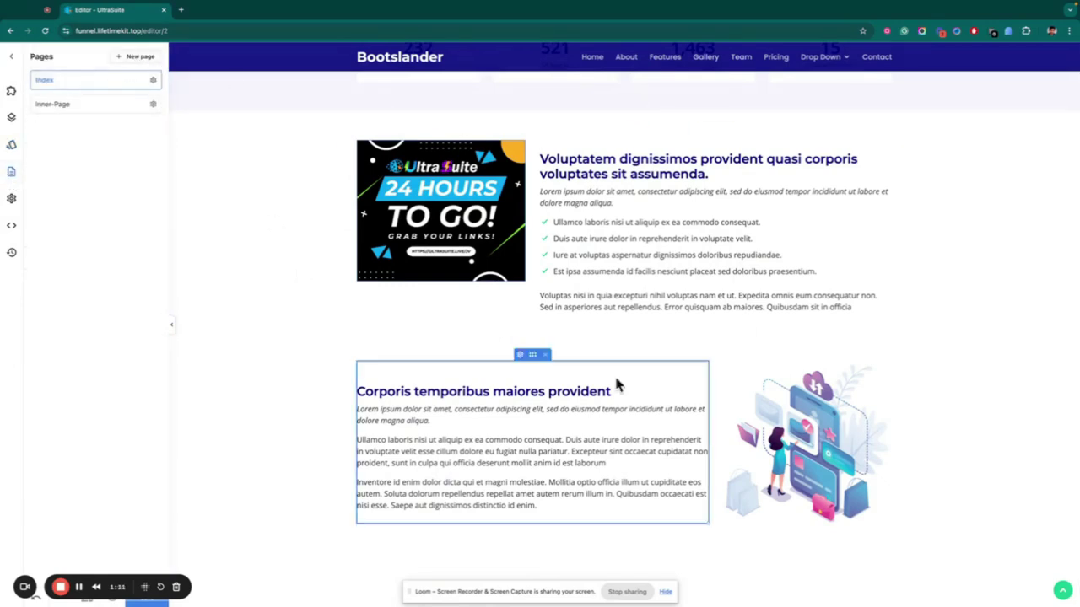
# Select the About link, open and cancel the custom code editor twice, then view edit history.
pyautogui.click(627, 59)
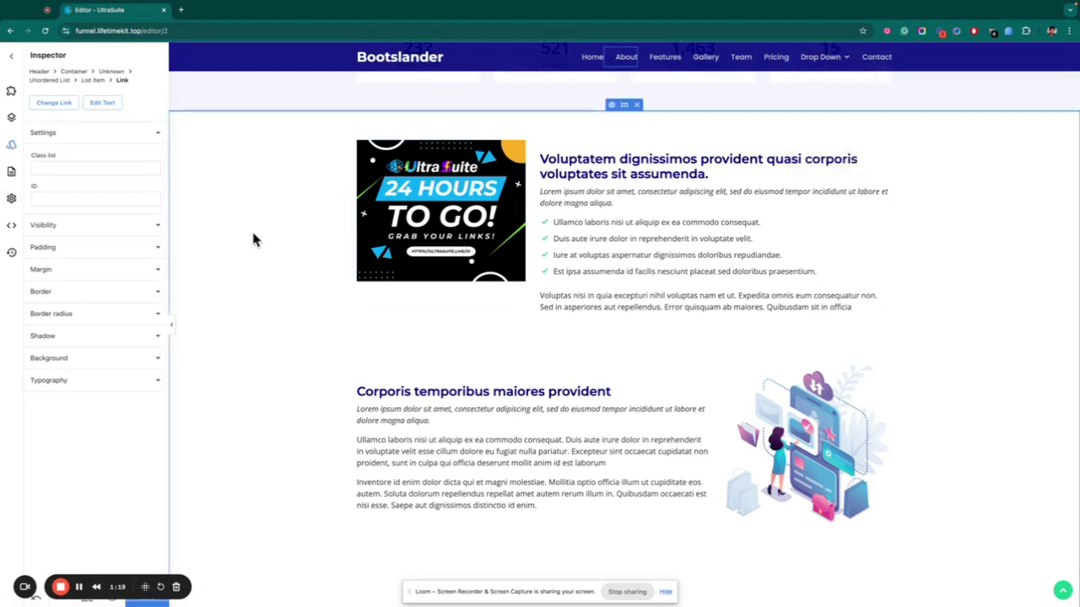
pyautogui.click(13, 231)
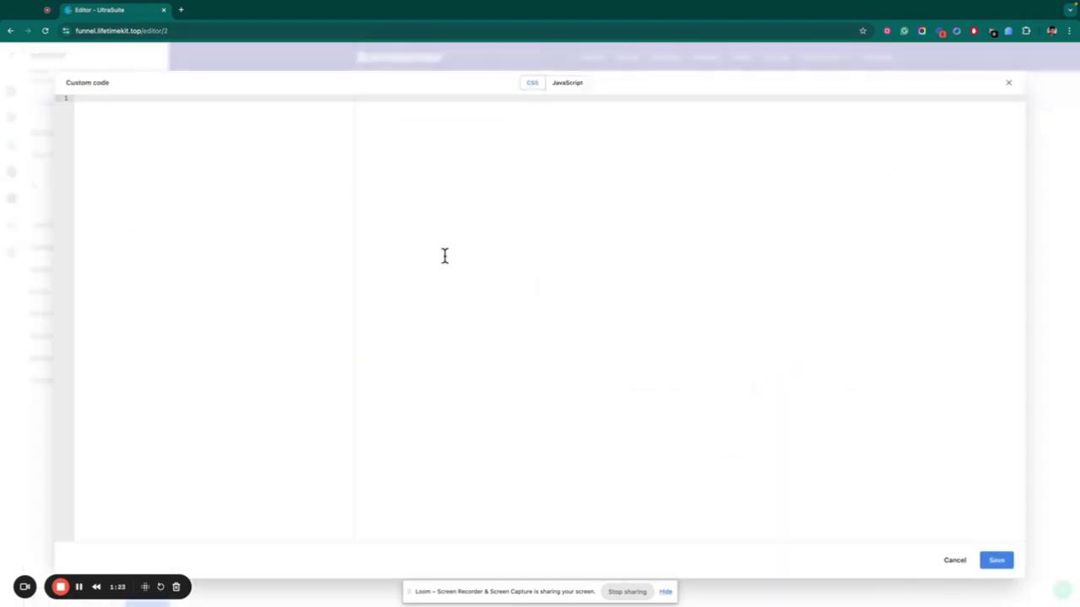
pyautogui.click(1009, 86)
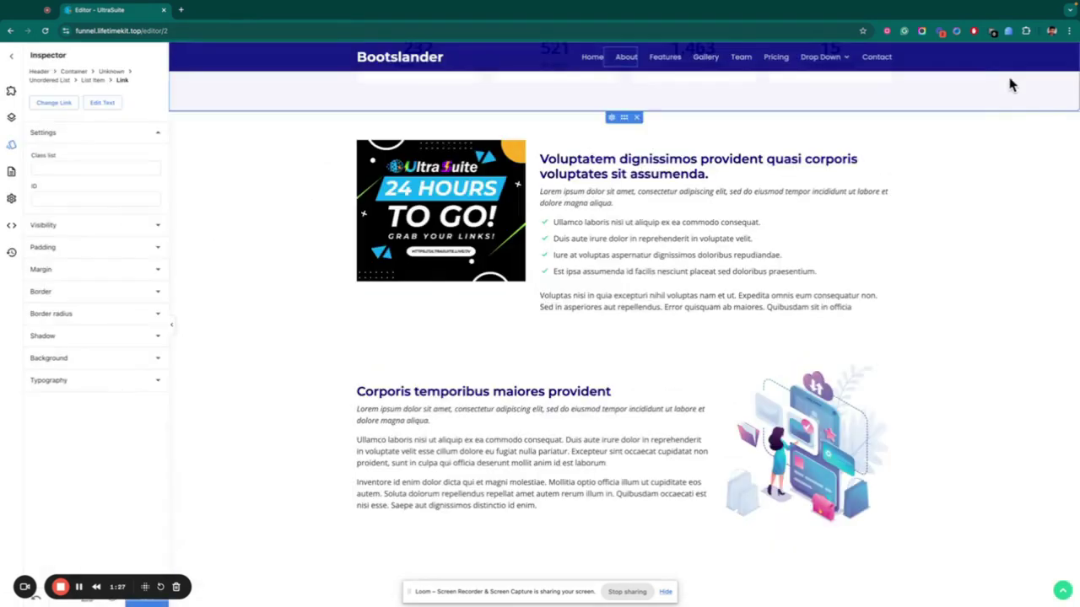
pyautogui.click(13, 231)
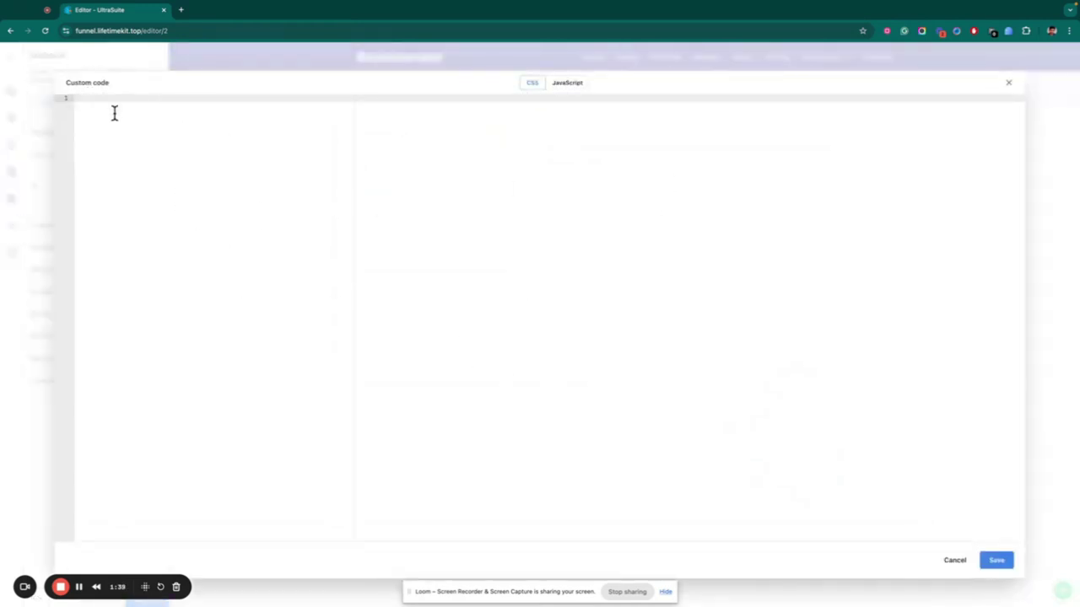
pyautogui.click(953, 561)
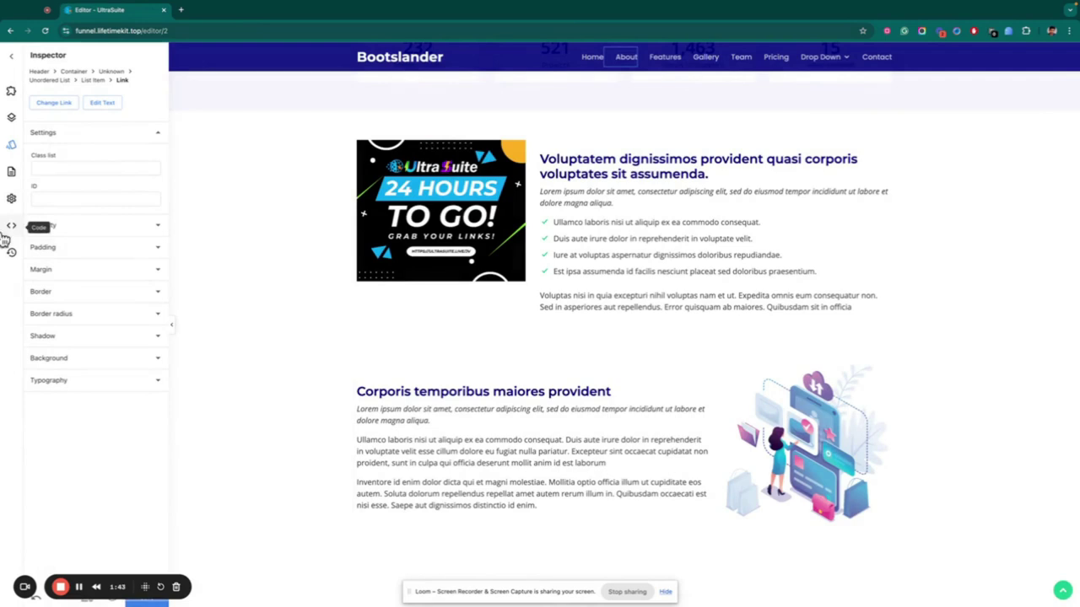
pyautogui.click(11, 252)
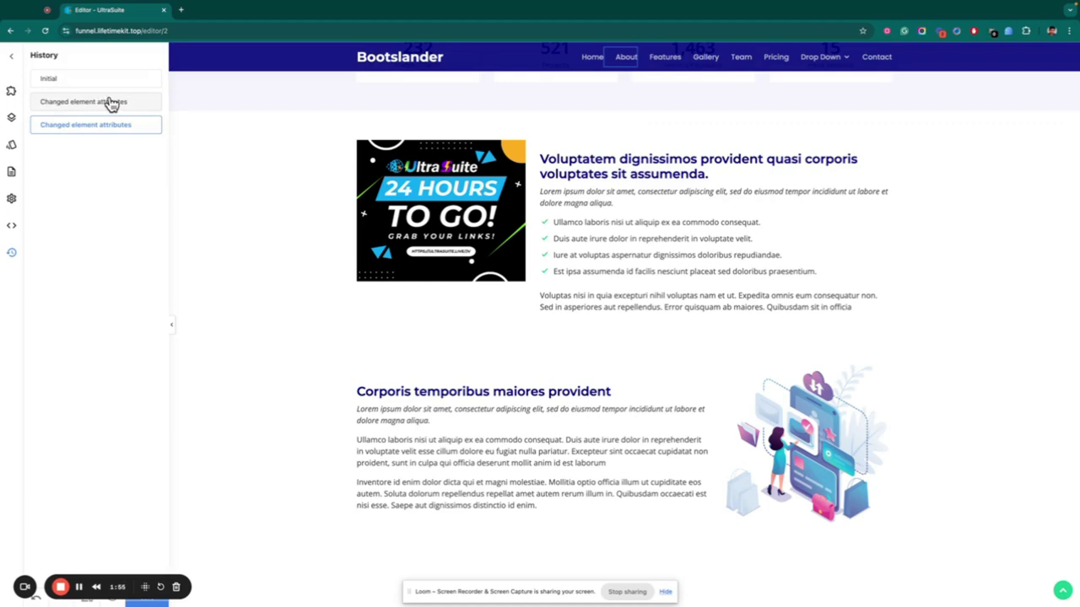
# Add a new row below the paragraph from the Elements list.
pyautogui.click(10, 92)
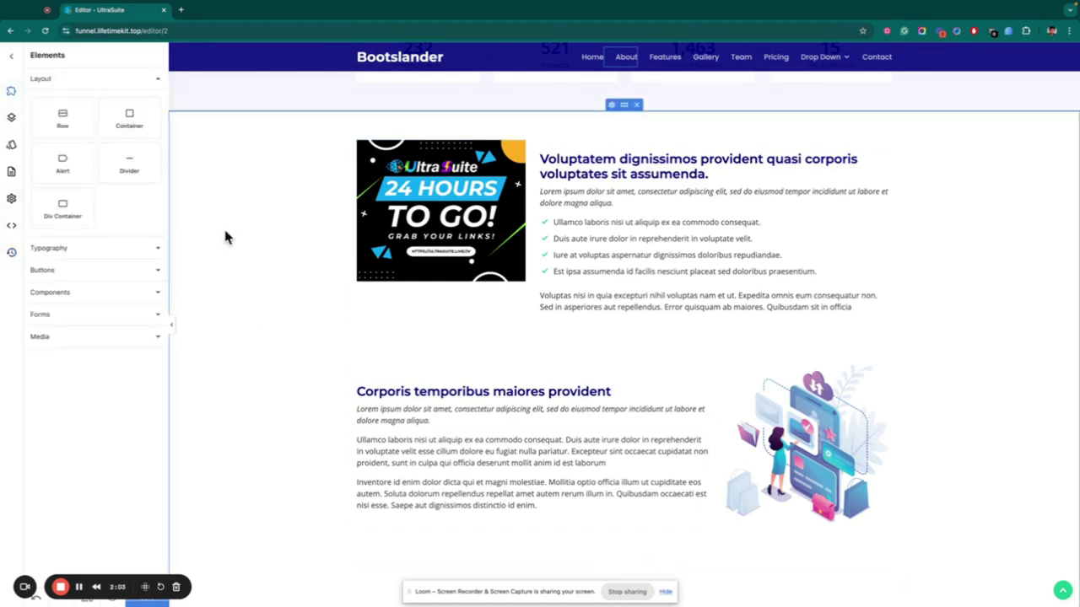
pyautogui.moveTo(62, 118); pyautogui.dragTo(561, 506)
pyautogui.scroll(-5, 562, 506)
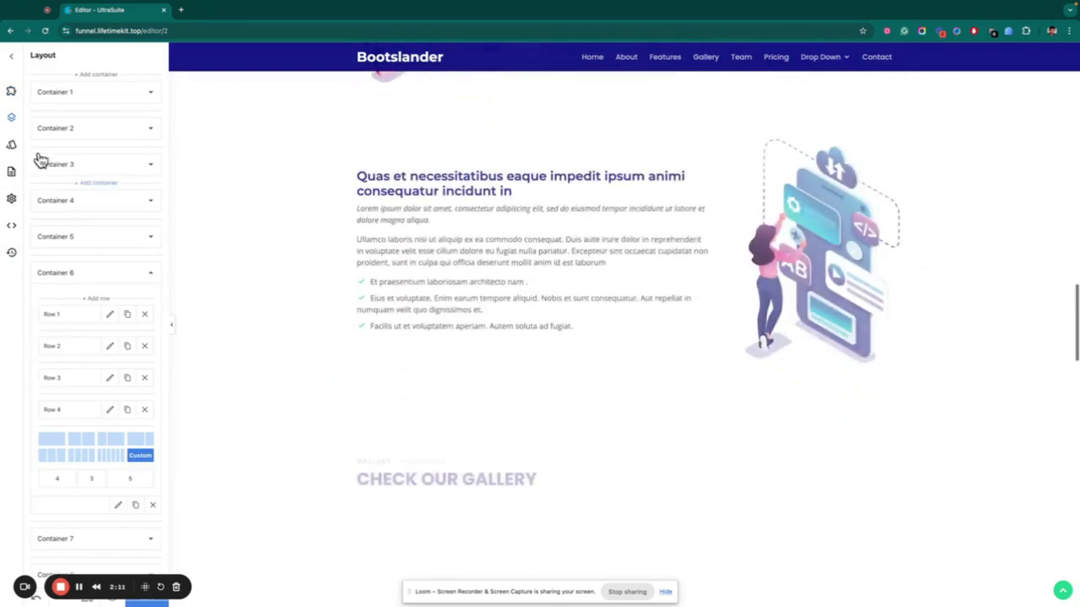
# Add a Click Me button under the paragraph linking to the Index page.
pyautogui.click(11, 91)
pyautogui.click(97, 270)
pyautogui.moveTo(60, 210); pyautogui.dragTo(379, 287)
pyautogui.click(370, 268)
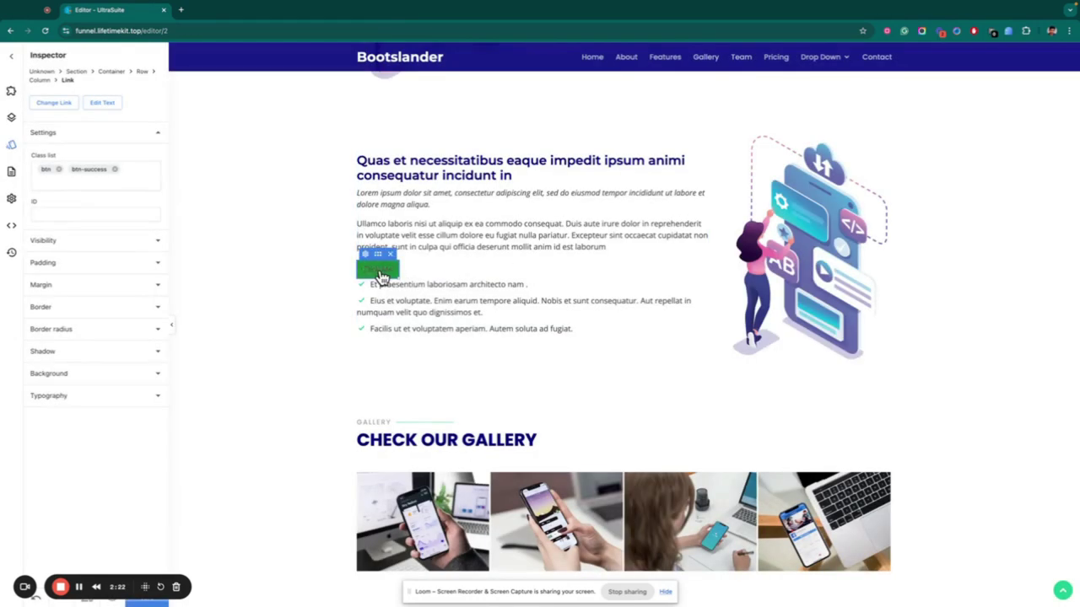
pyautogui.click(378, 282)
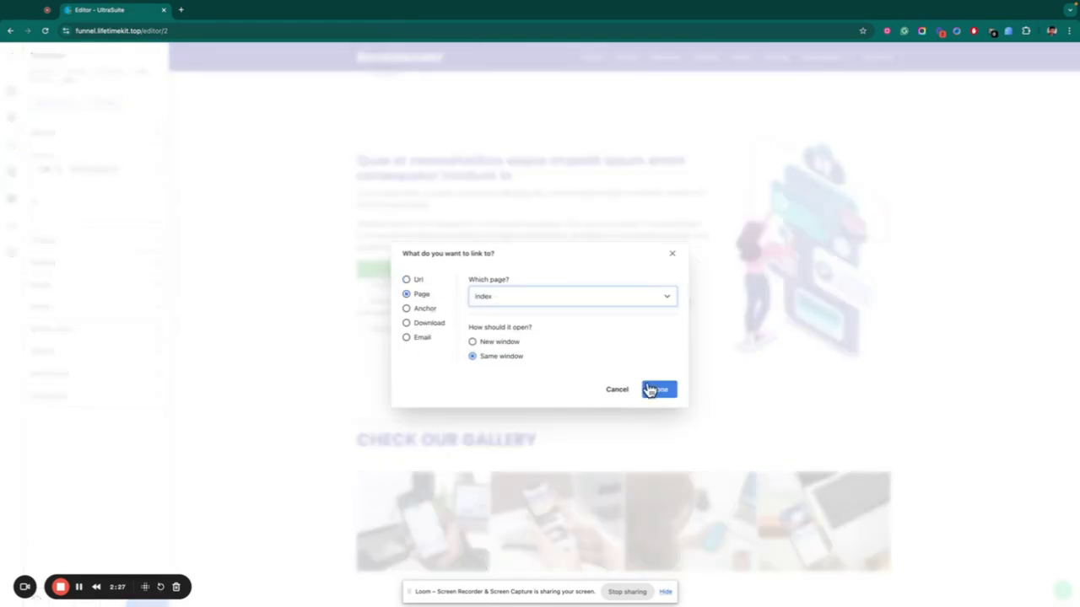
pyautogui.click(658, 390)
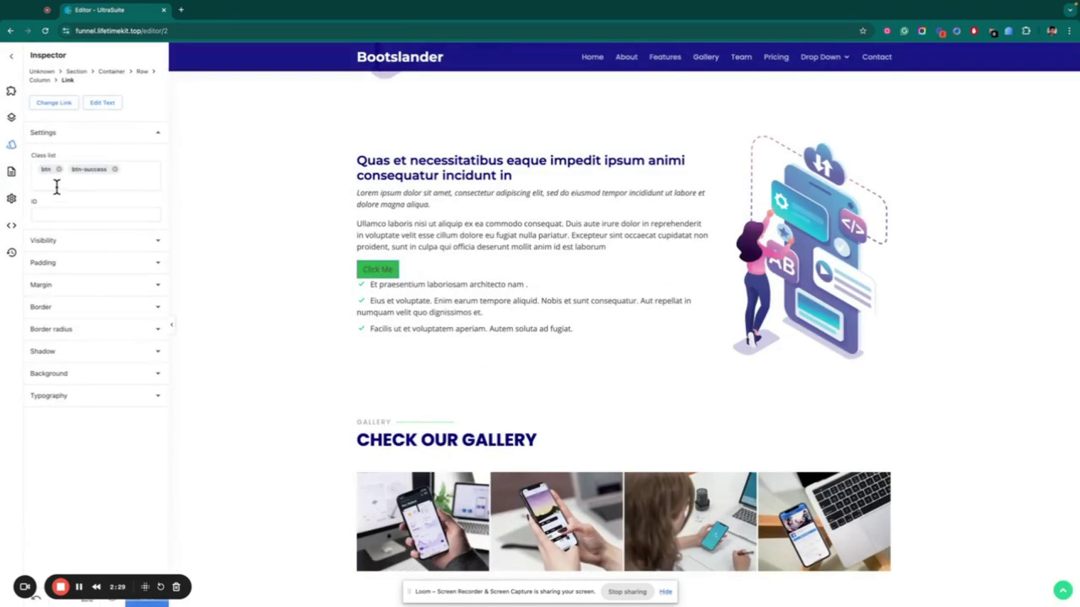
pyautogui.click(47, 214)
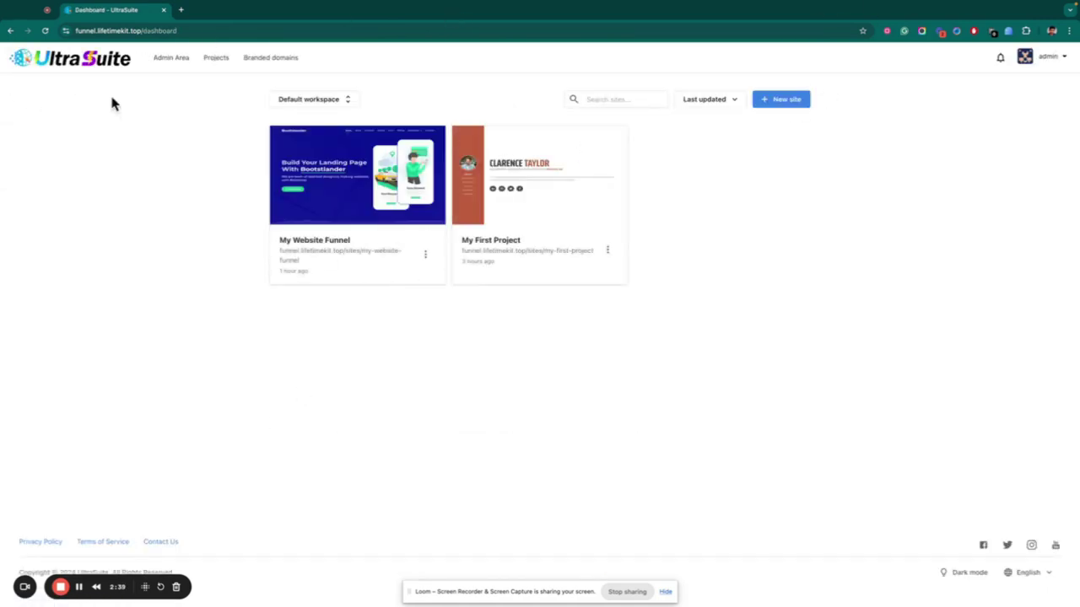
pyautogui.moveTo(405, 181)
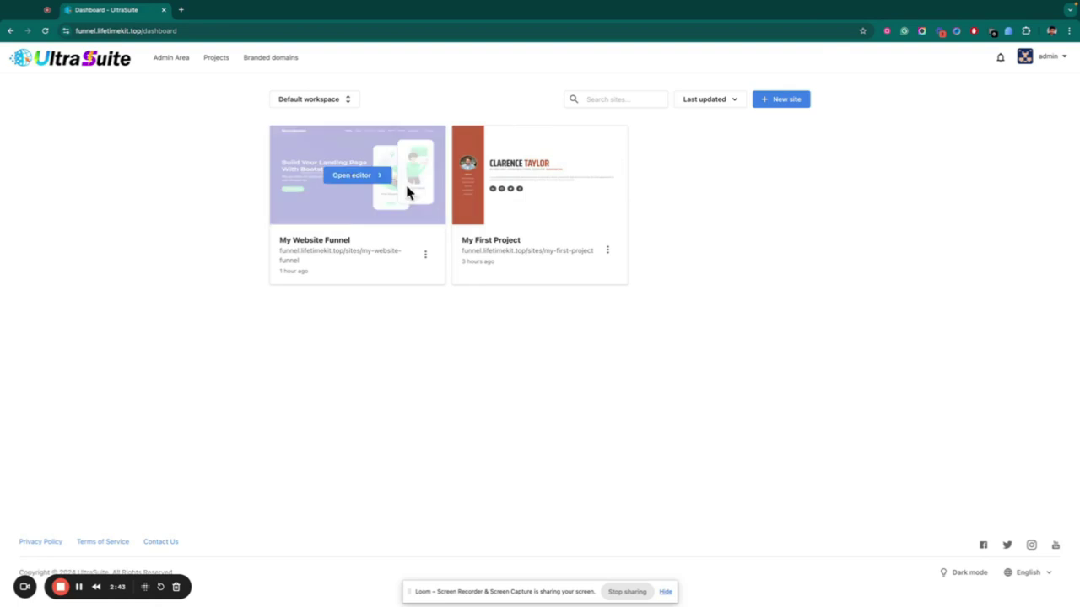